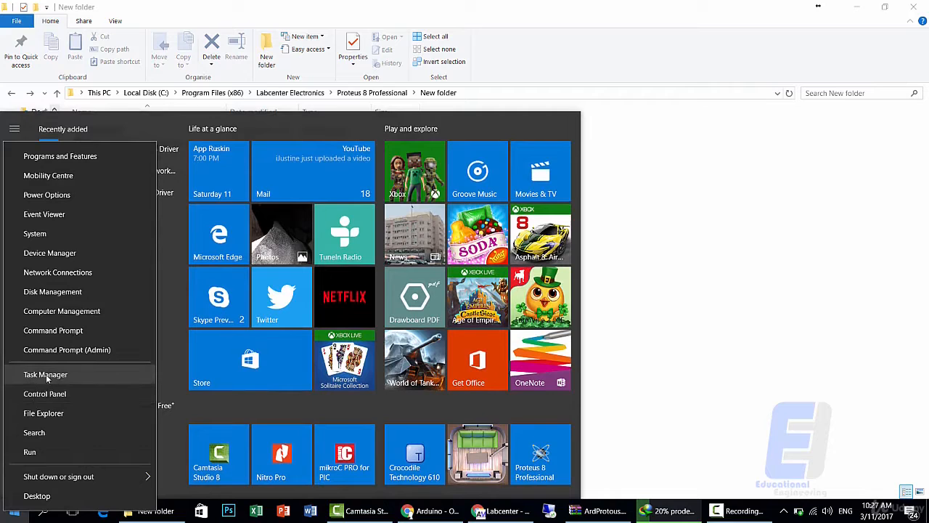
Step: Open a new File Explorer window and go to Local Disk (C:)
left_click(61, 416)
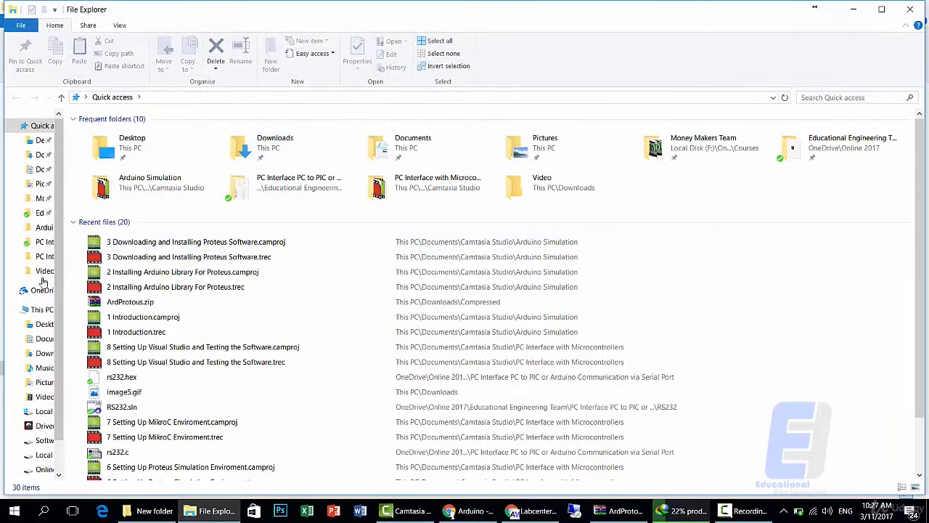
left_click(41, 309)
double_click(138, 215)
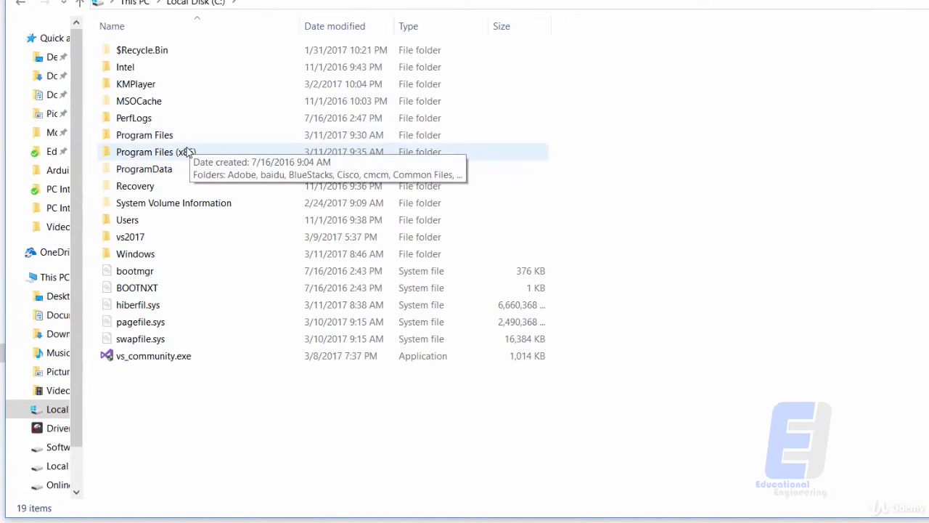
Step: Look at the Program Files and Program Files (x86) folders on Local Disk (C:) as possible installation locations
left_click(174, 137)
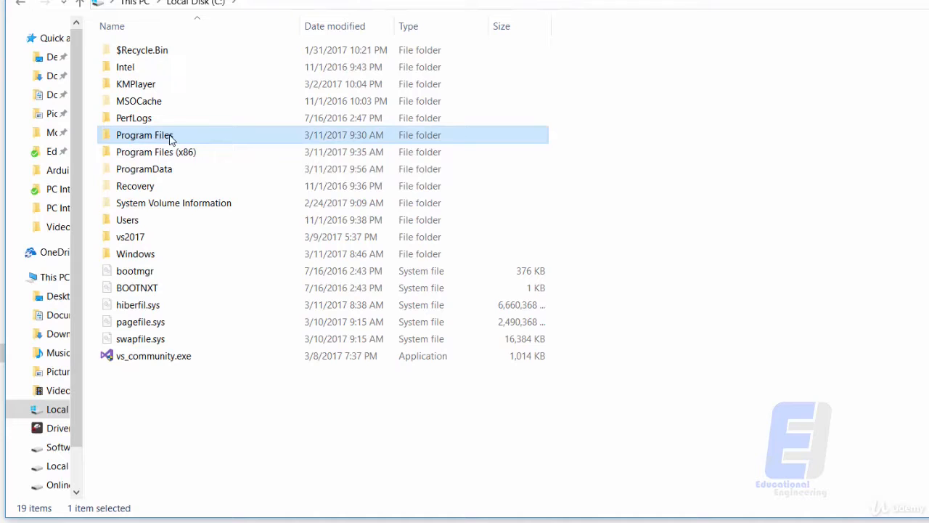
left_click(174, 156)
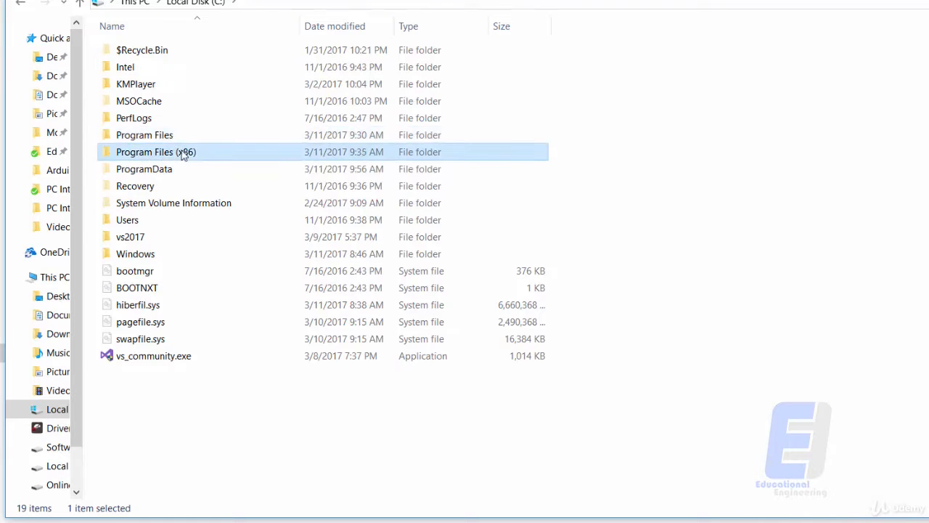
left_click(167, 138)
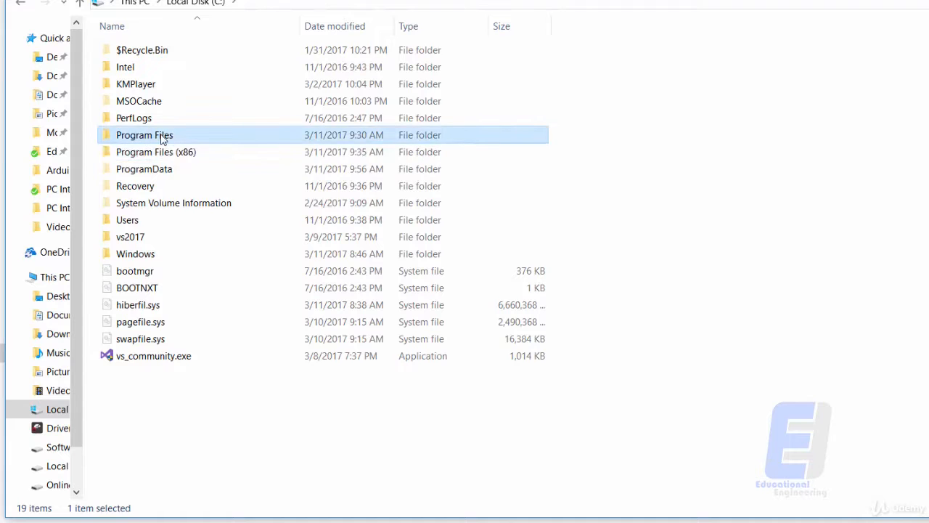
double_click(163, 138)
left_click(195, 4)
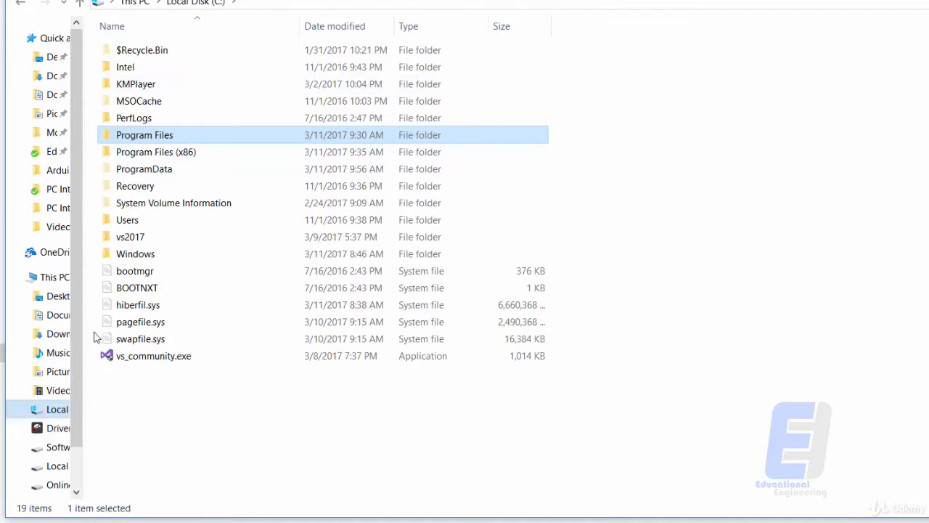
Step: Open the LIBRARY folder at Program Files (x86)\Labcenter Electronics\Proteus 8 Professional
left_click(173, 156)
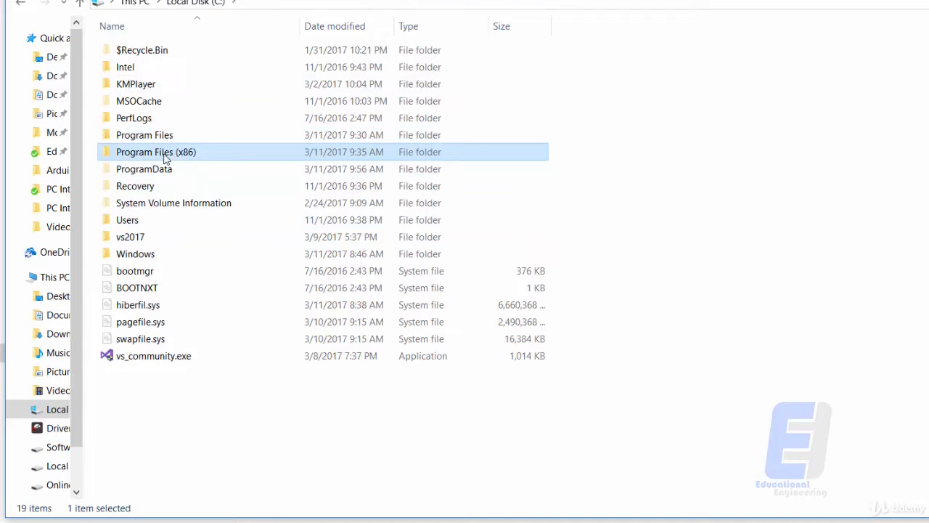
double_click(176, 157)
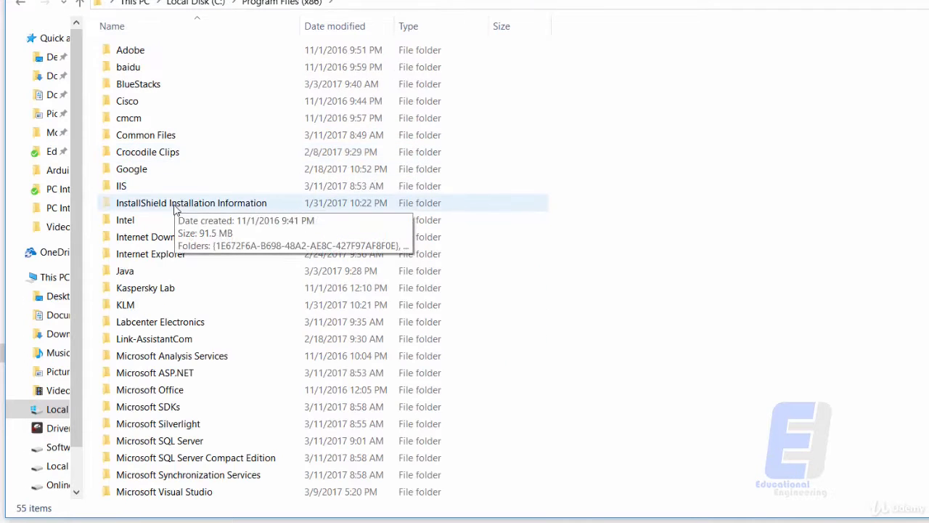
scroll(175, 192, "down", 3)
double_click(174, 186)
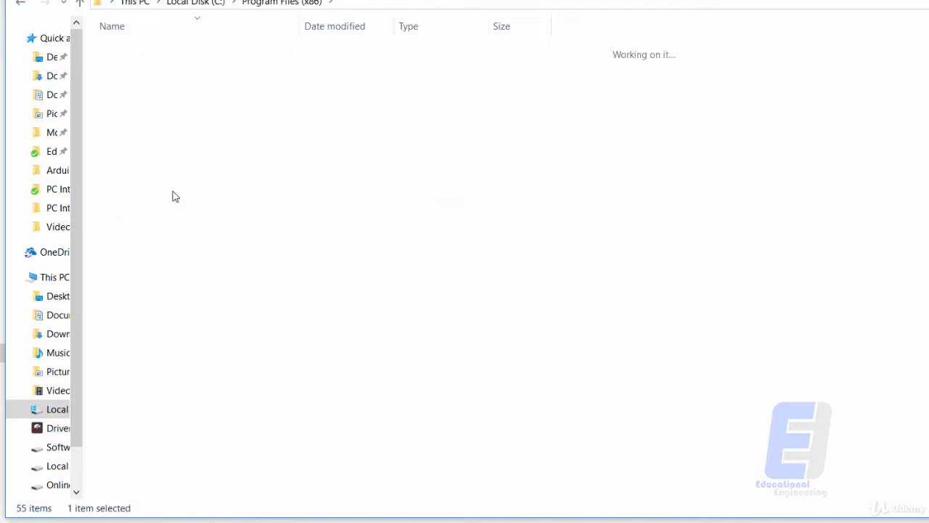
double_click(172, 55)
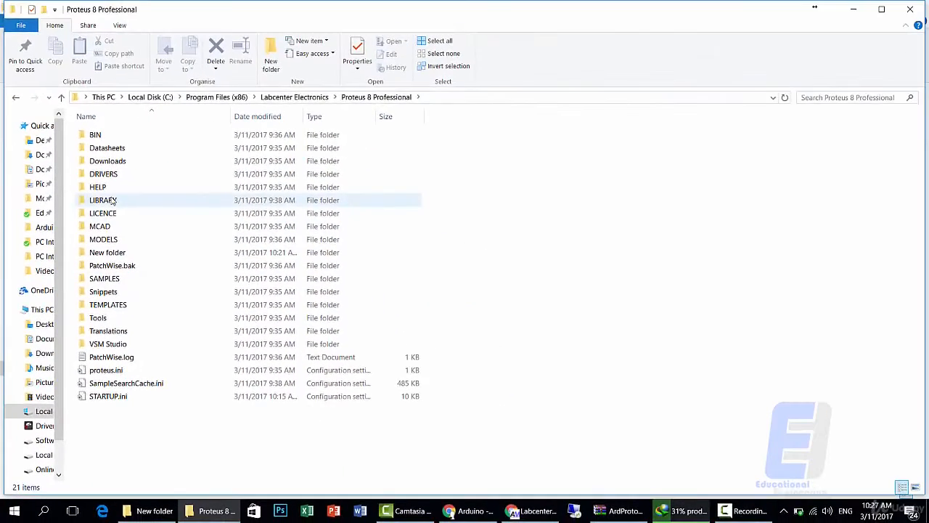
double_click(113, 200)
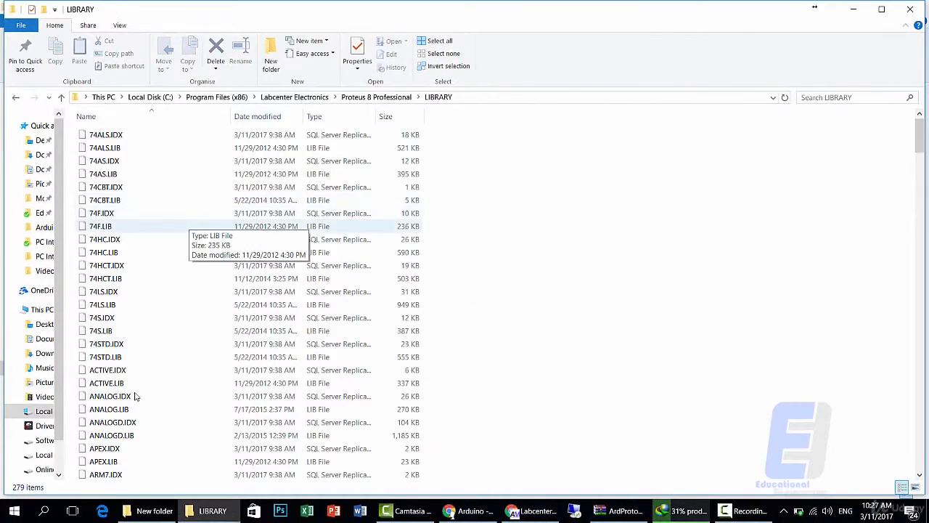
Step: Open the file location of the Proteus 8 Professional Start shortcut, trace it to the installation folder, and open its LIBRARY folder
left_click(4, 517)
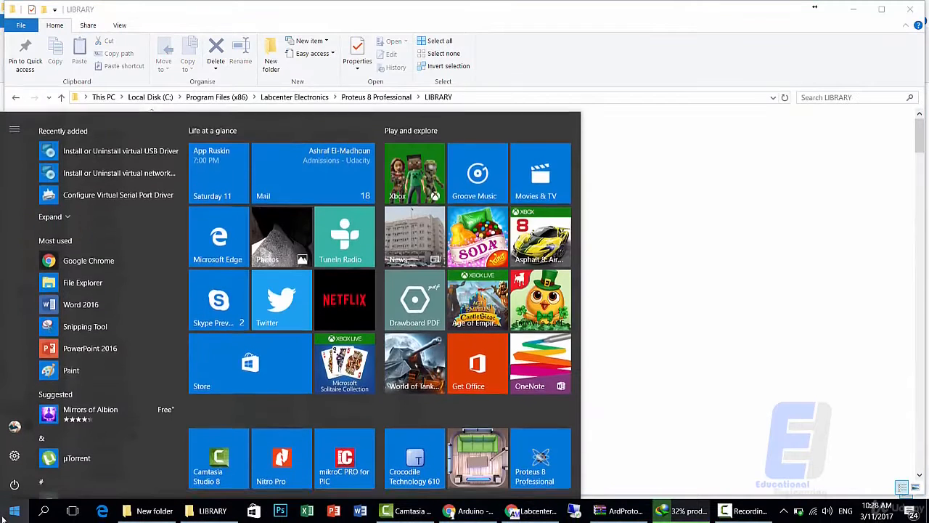
right_click(543, 456)
mouse_move(658, 420)
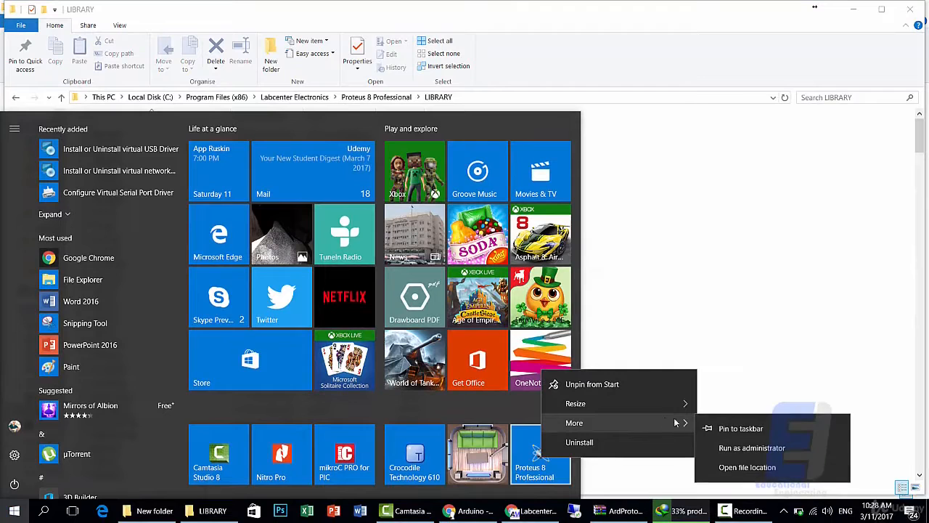
left_click(717, 469)
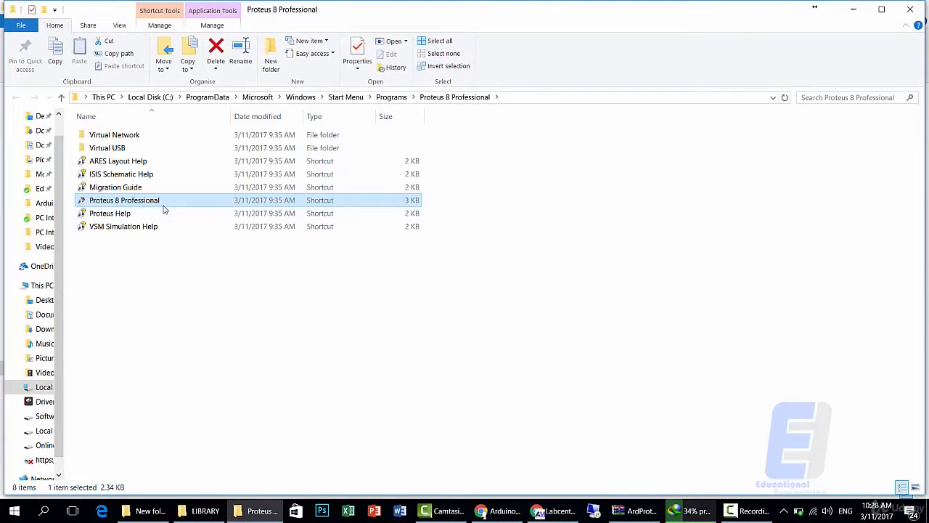
right_click(164, 210)
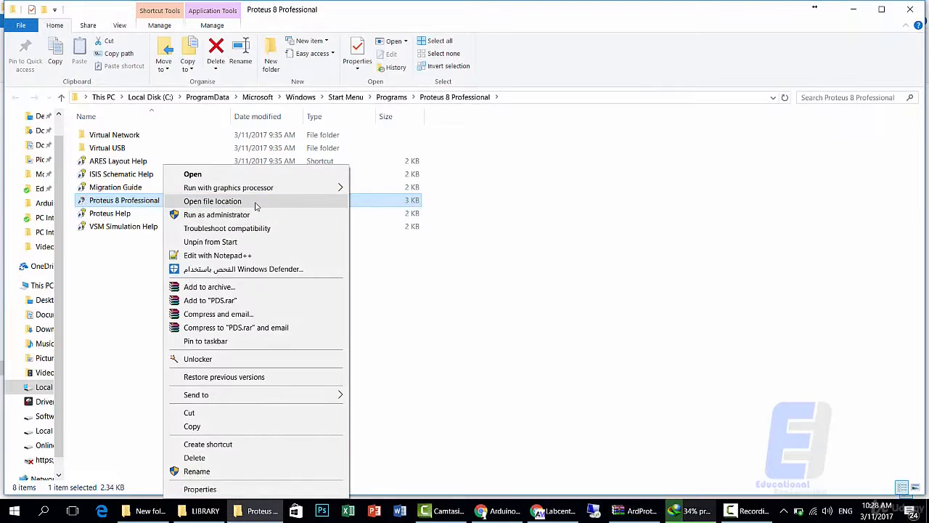
left_click(255, 206)
scroll(245, 250, "up", 5)
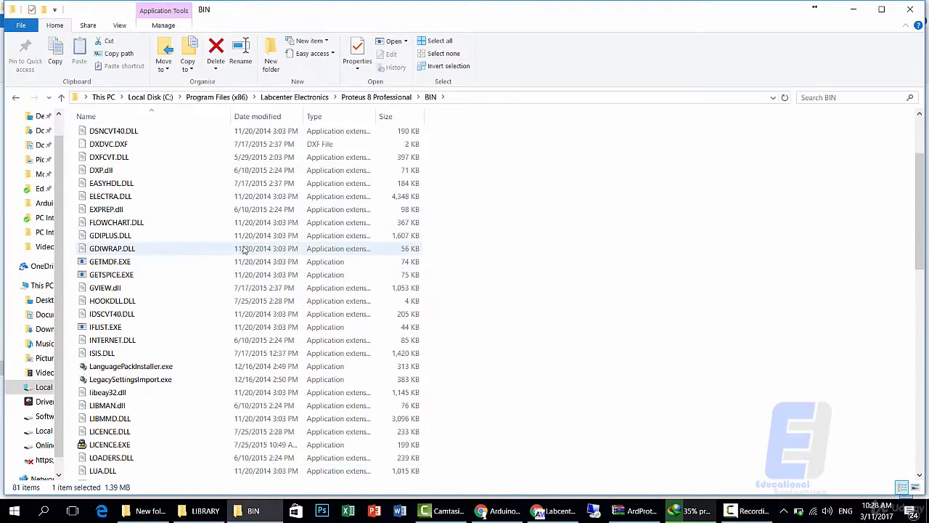
left_click(382, 98)
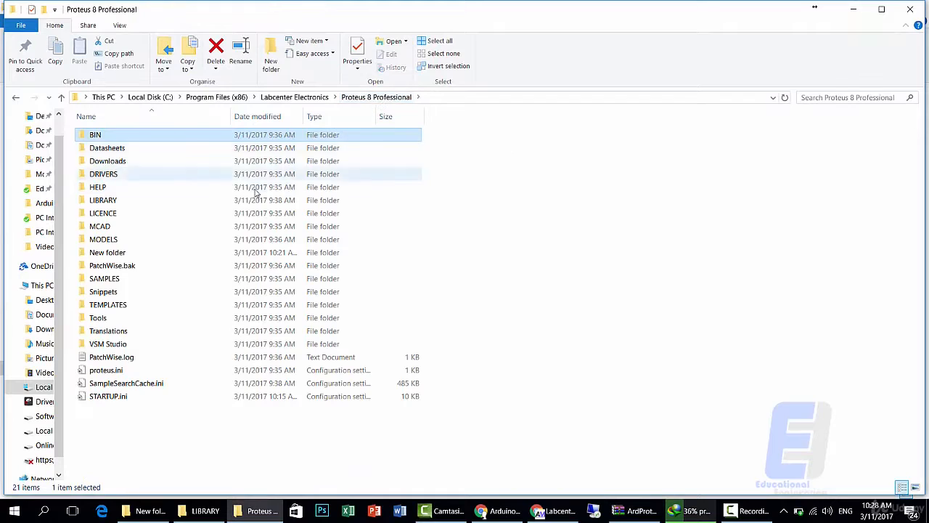
double_click(127, 205)
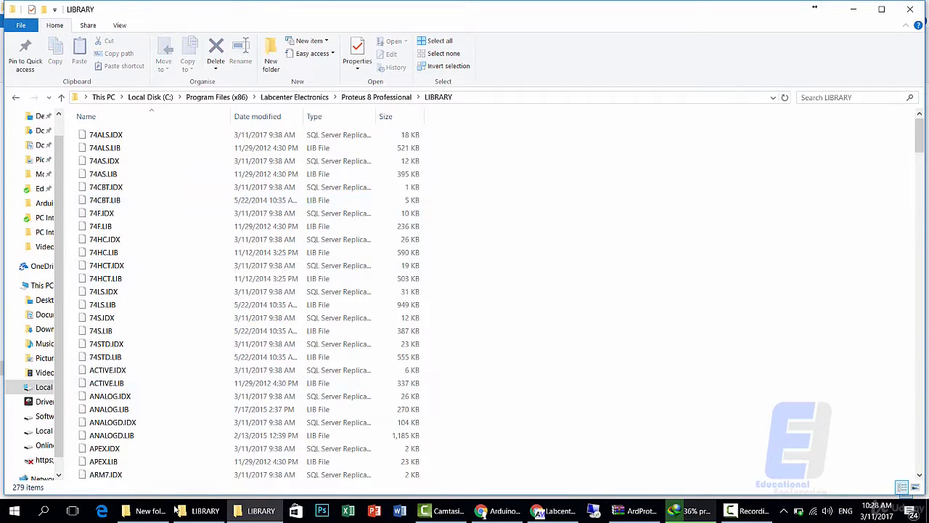
Step: Copy ArduinoTEP.IDX and ArduinoTEP.LIB from New folder into the Proteus LIBRARY folder
left_click(156, 510)
left_click_drag(129, 232, 102, 158)
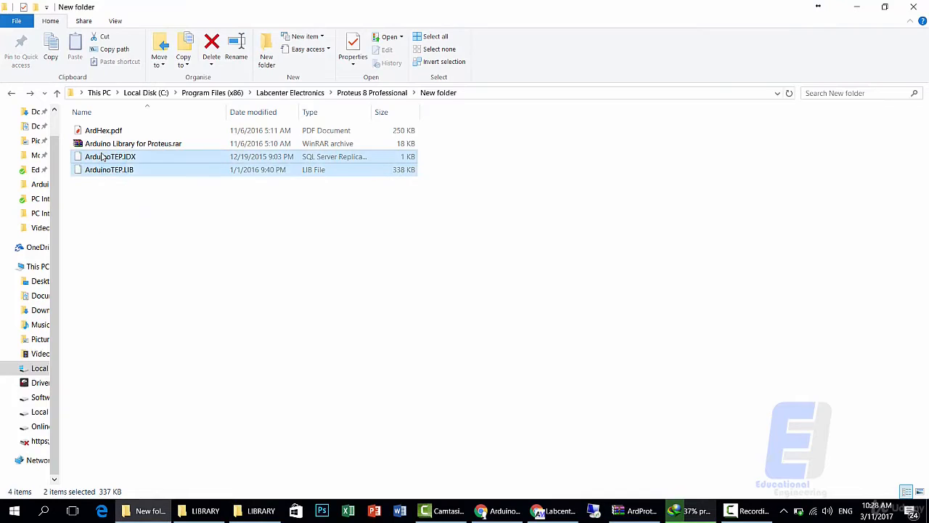
right_click(102, 159)
left_click(145, 318)
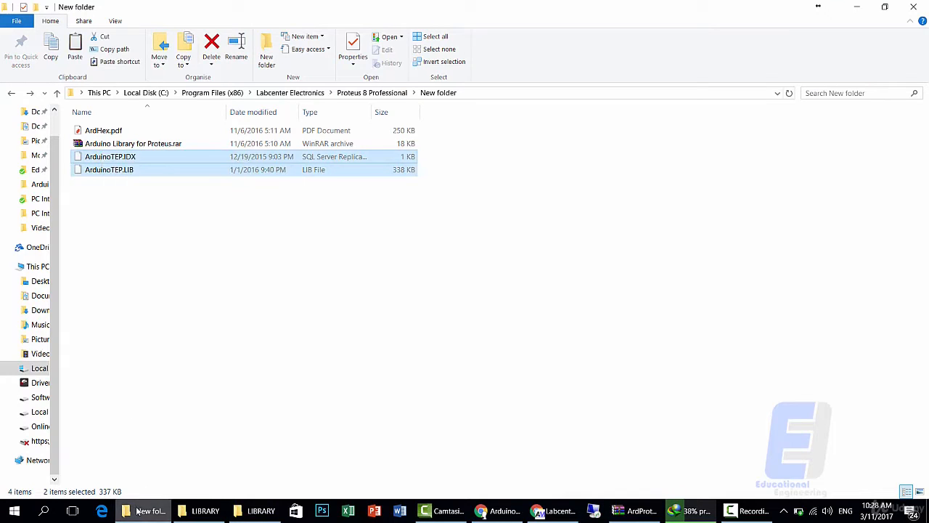
left_click(259, 510)
right_click(582, 292)
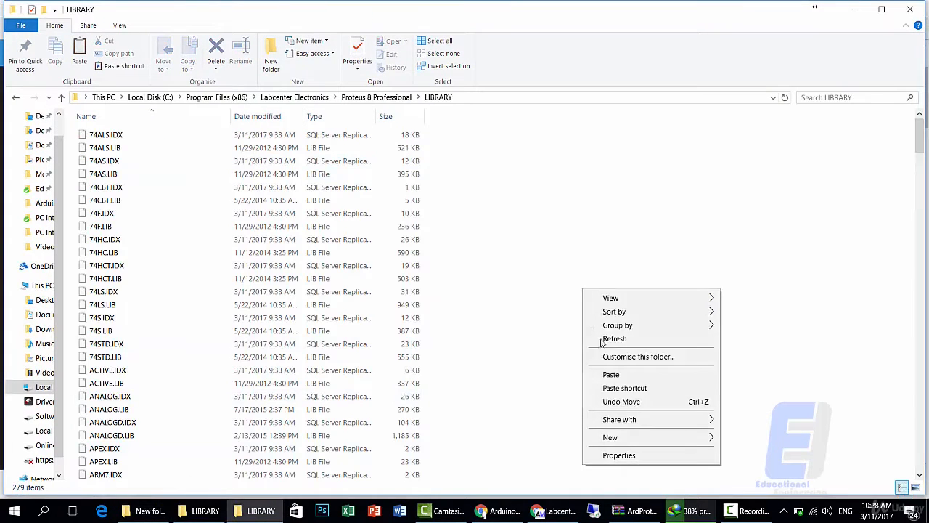
left_click(612, 375)
scroll(610, 376, "down", 2)
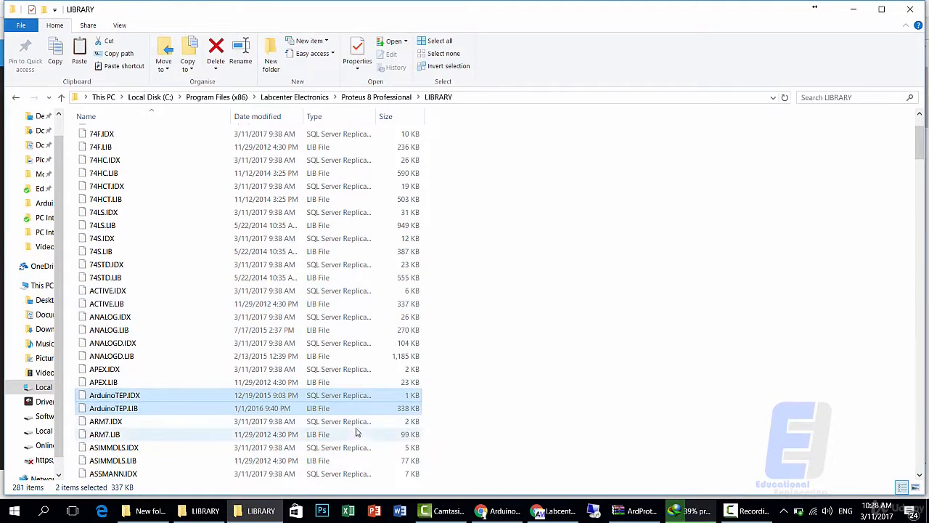
Step: Launch Proteus 8 Professional and start a new project named Arduino.pdsprj
left_click(14, 510)
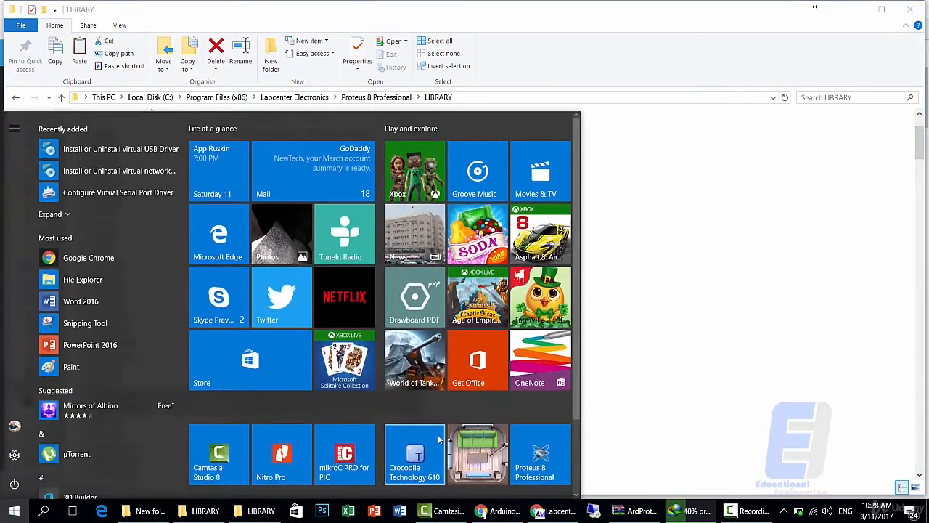
scroll(387, 447, "down", 2)
left_click(536, 360)
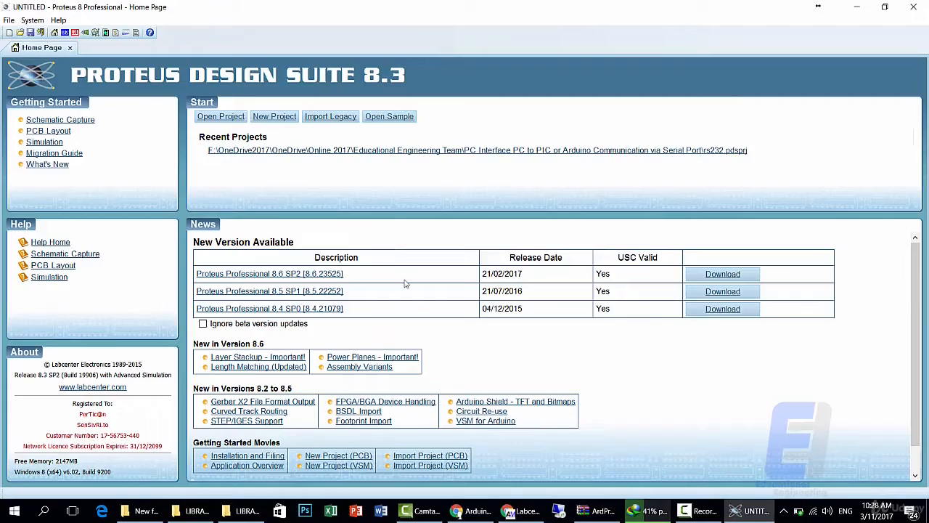
left_click(9, 21)
left_click(33, 33)
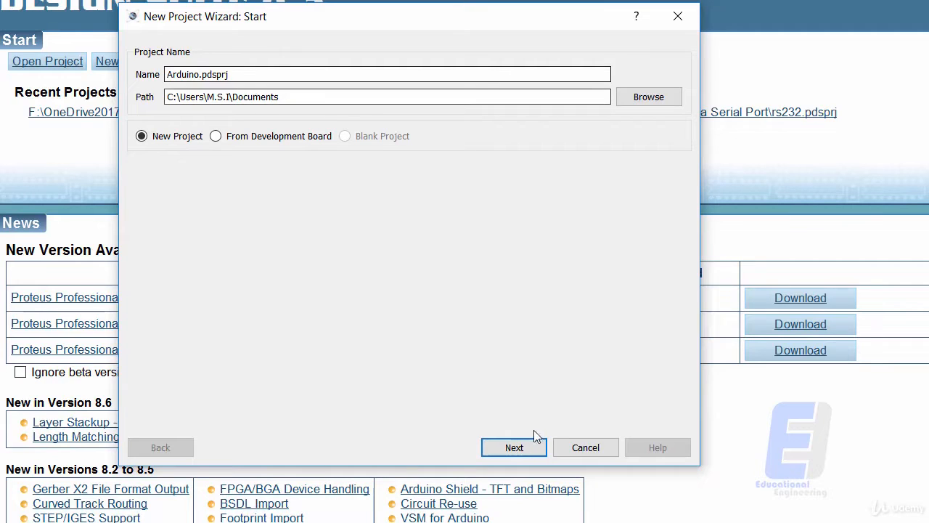
Step: Try to set the project path directly to an arduino subfolder of Documents and continue the wizard
left_click(393, 98)
type("\\arduino\\")
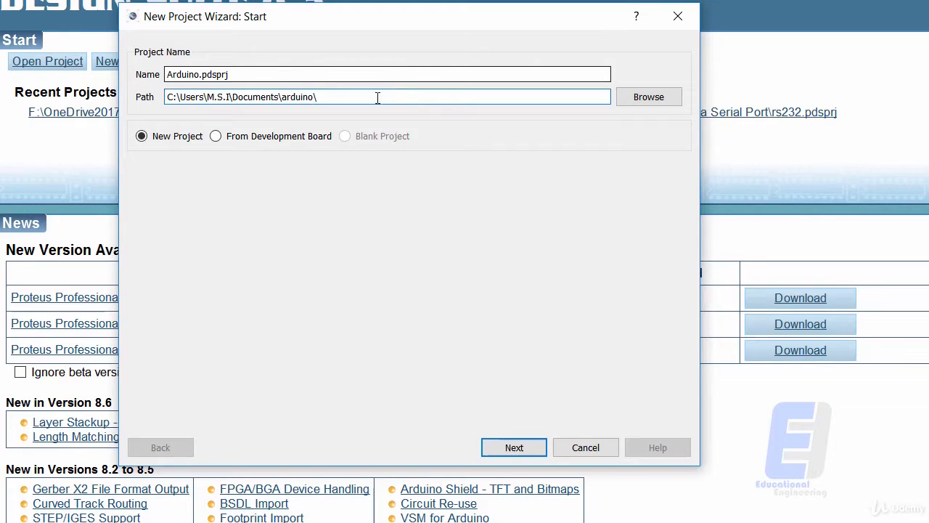
left_click(509, 444)
left_click(517, 270)
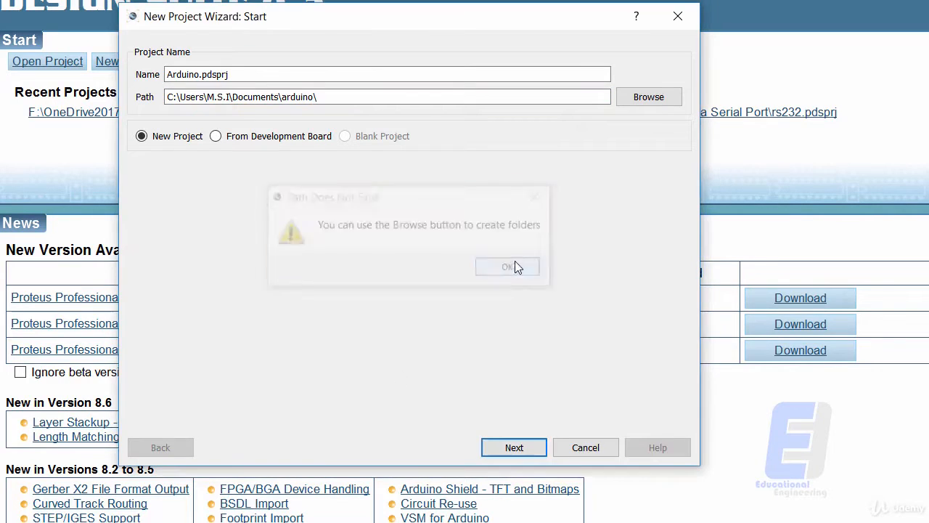
left_click(398, 100)
key("BackSpace")
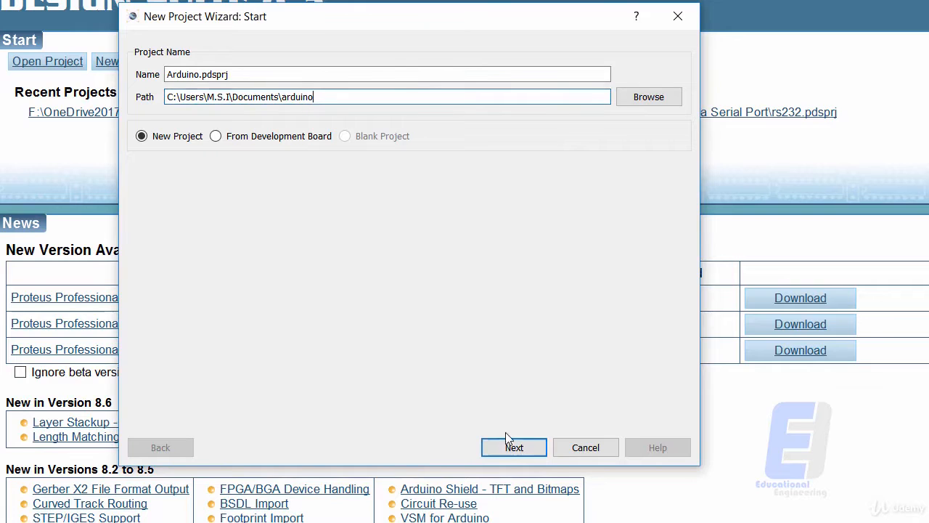
left_click(511, 445)
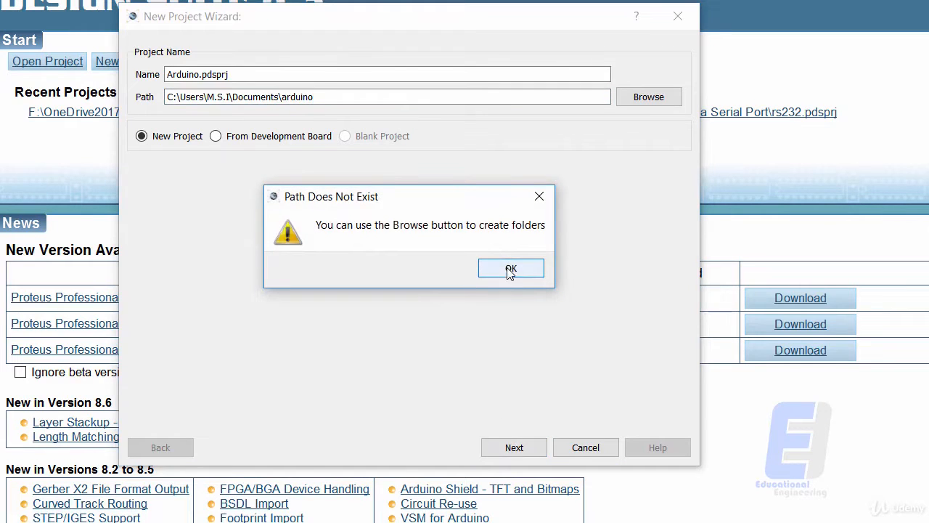
left_click(511, 269)
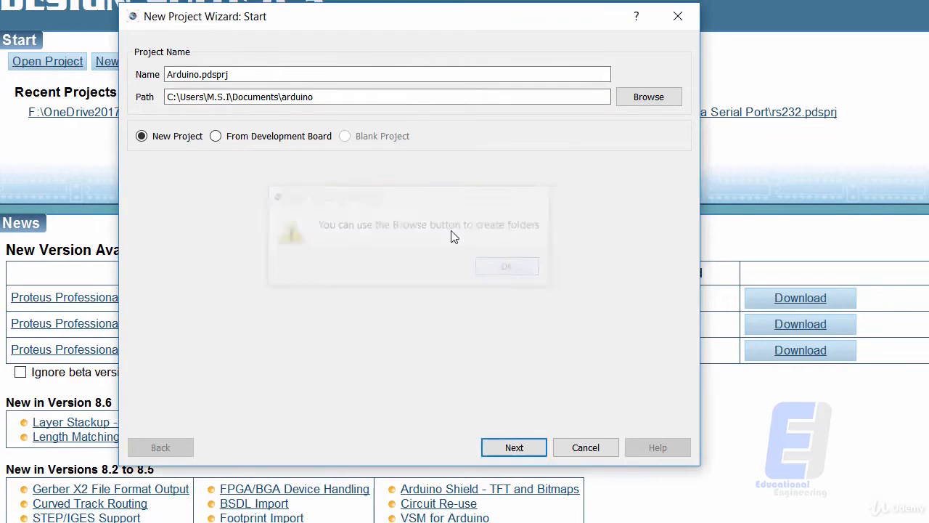
Step: Browse for the project path, create a folder named Arduino in Documents, and select it
left_click(647, 96)
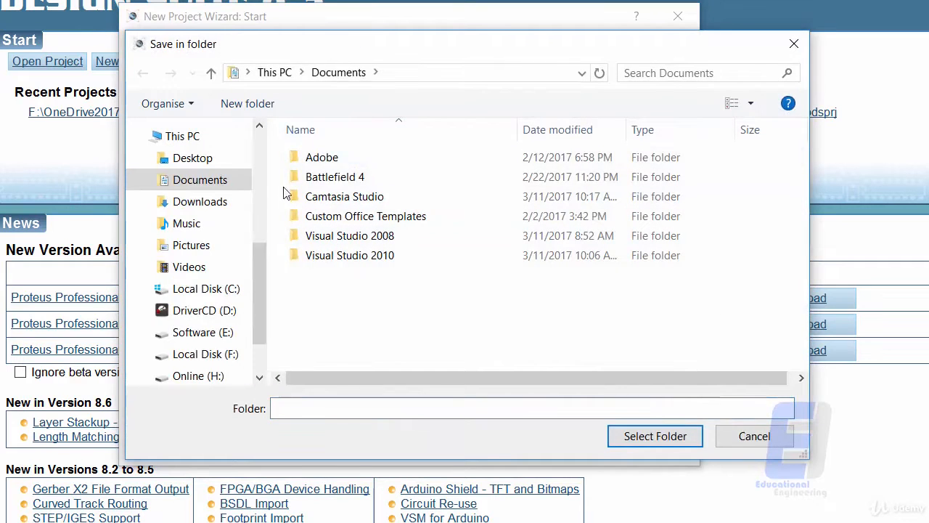
left_click(270, 106)
type("Arduino")
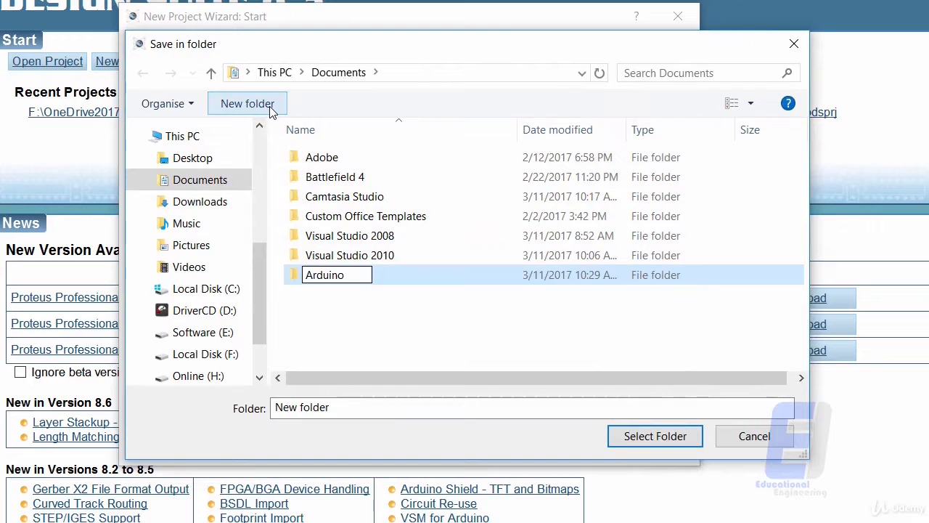
key("Return")
key("Return")
left_click(644, 434)
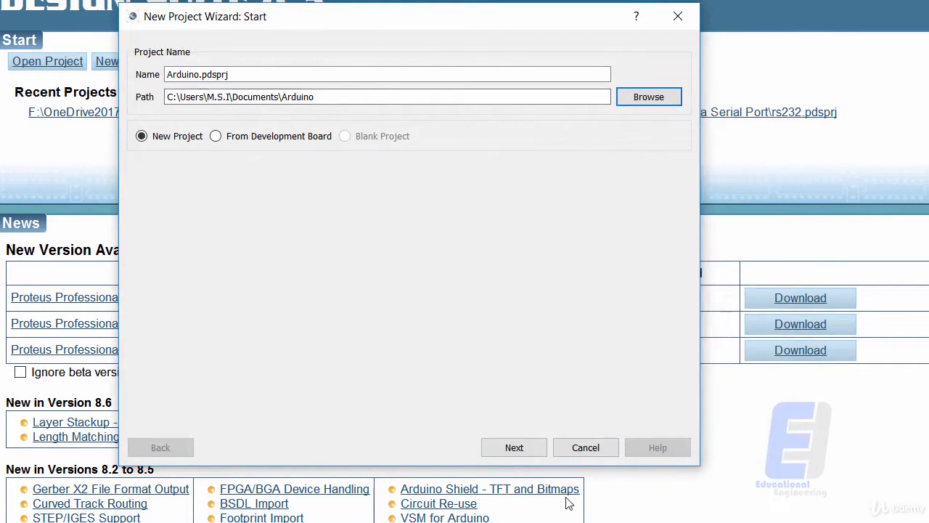
Step: Complete the New Project Wizard with the default settings and No Firmware Project
left_click(520, 447)
left_click(513, 445)
left_click(514, 447)
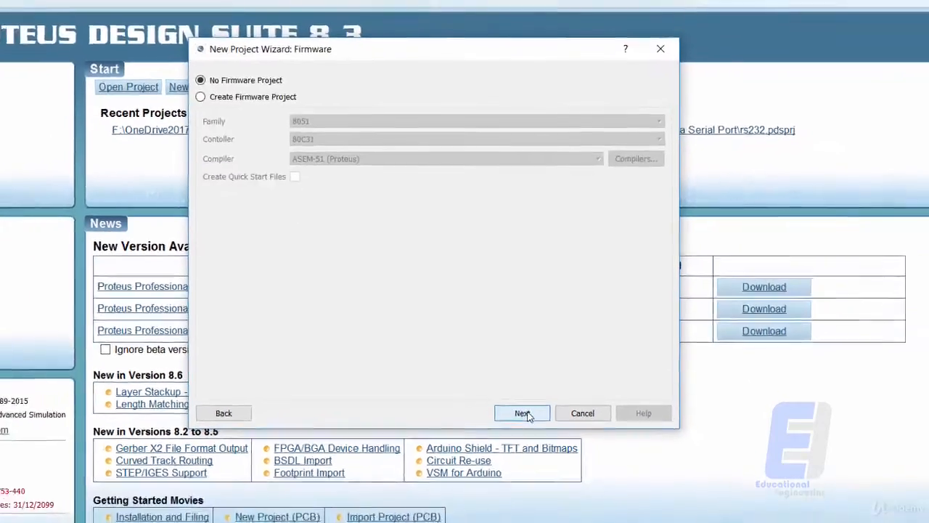
left_click(514, 447)
left_click(533, 376)
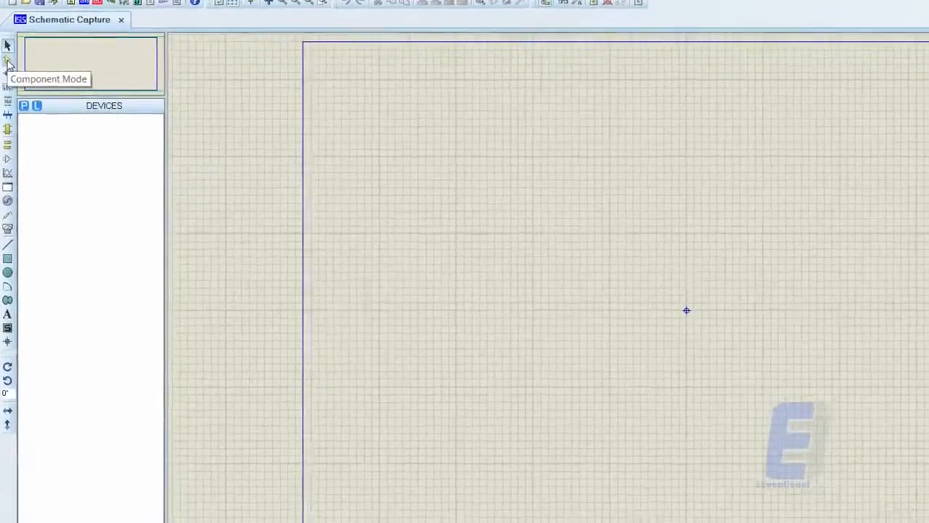
Step: Search the device library for "arduino" and preview the Mega, Mini, Nano and Pro Mini boards
left_click(7, 61)
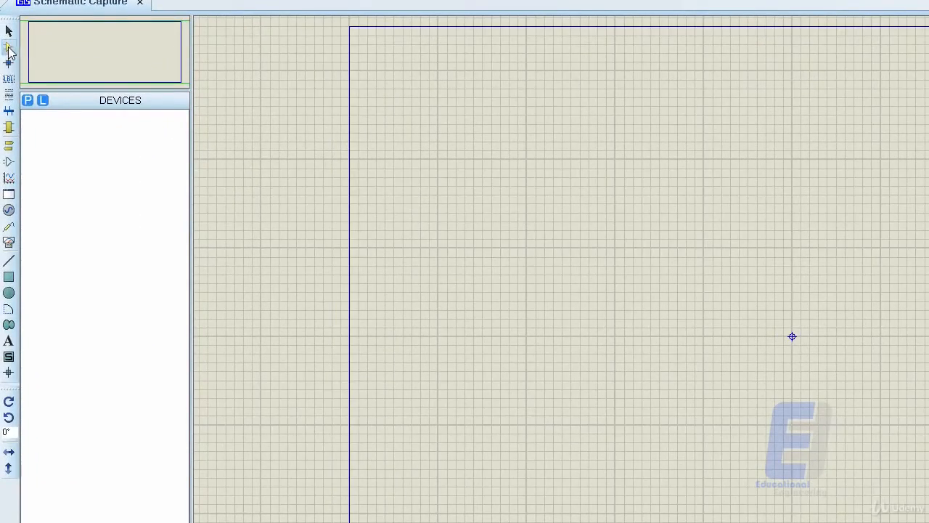
left_click(28, 101)
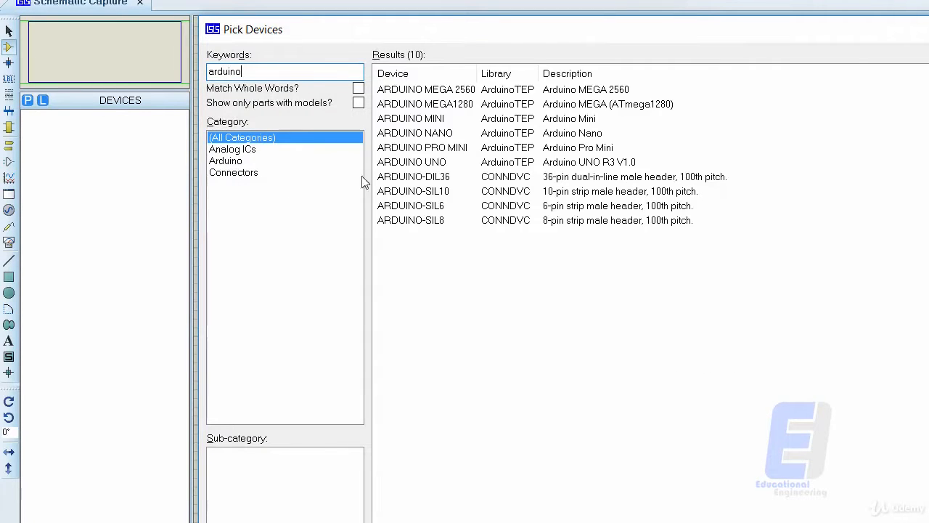
left_click(423, 220)
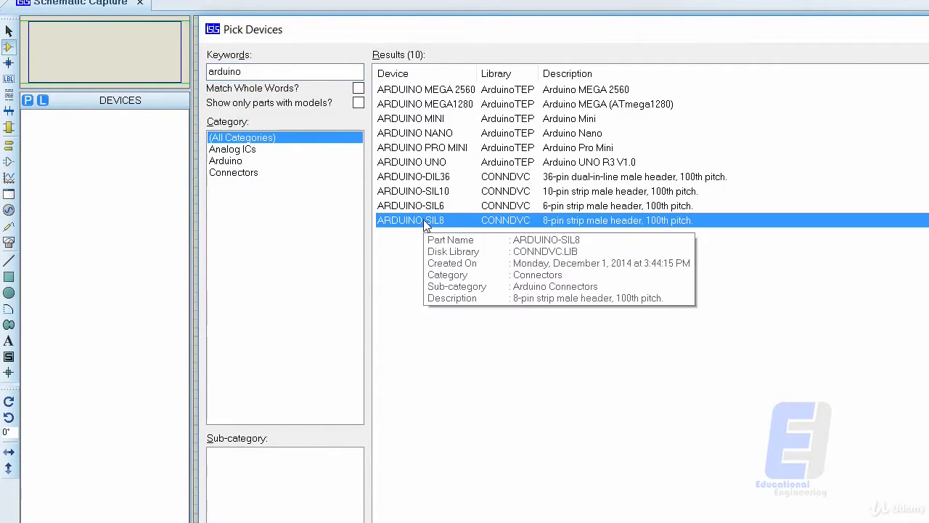
scroll(424, 216, "up", 9)
scroll(425, 212, "down", 1)
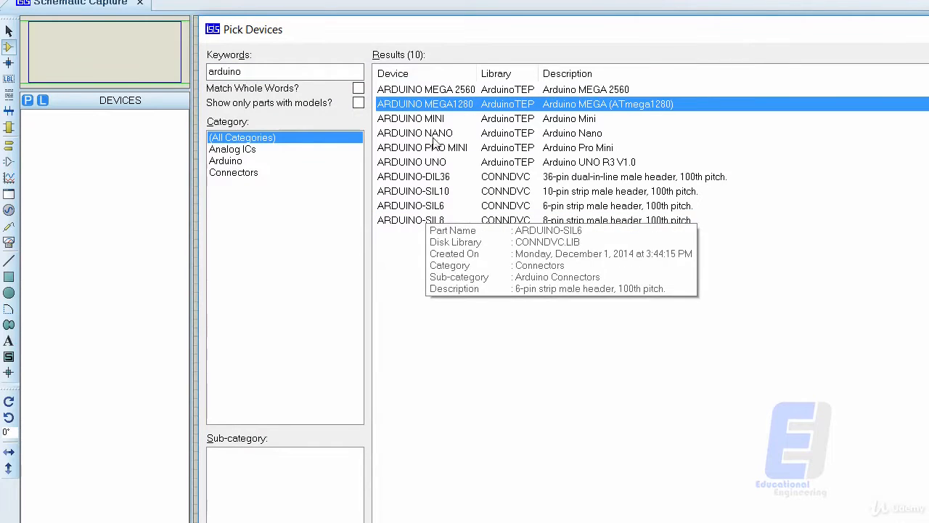
left_click(451, 92)
left_click(442, 106)
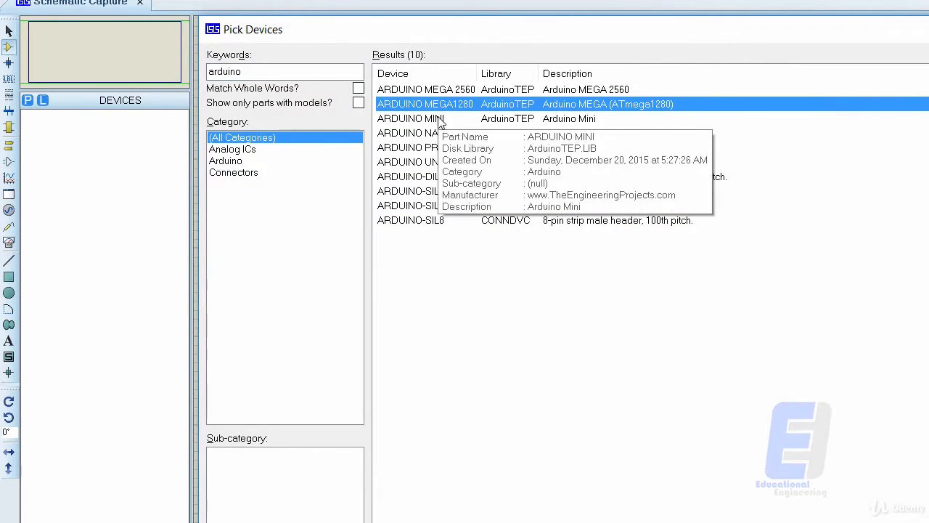
left_click(461, 88)
left_click(454, 105)
left_click(450, 120)
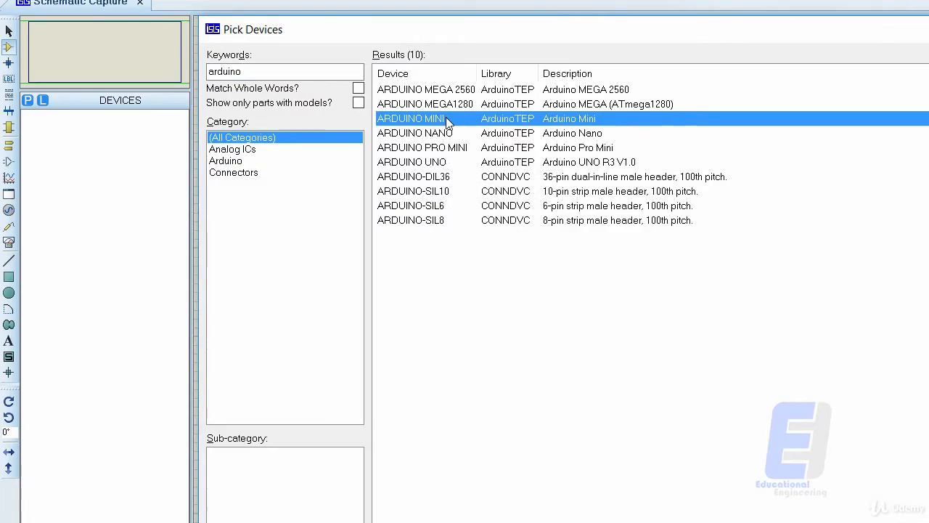
left_click(458, 134)
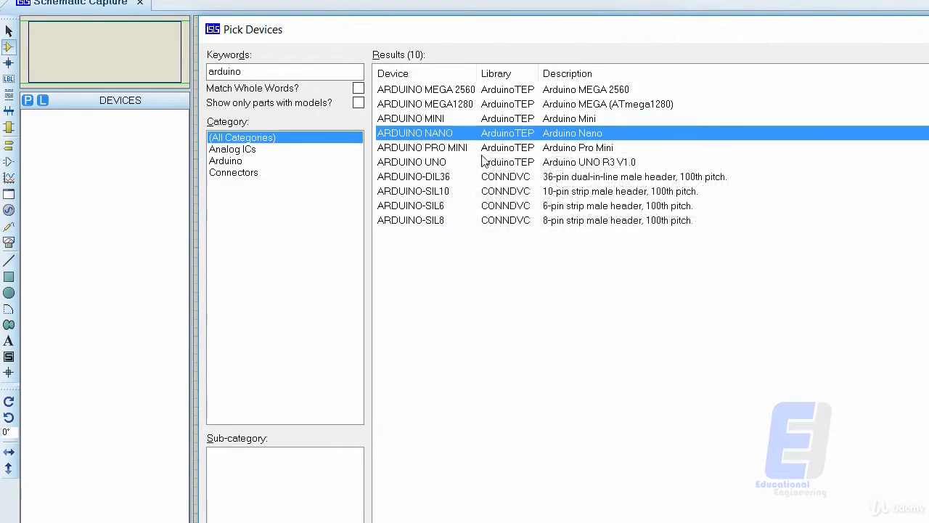
left_click(462, 148)
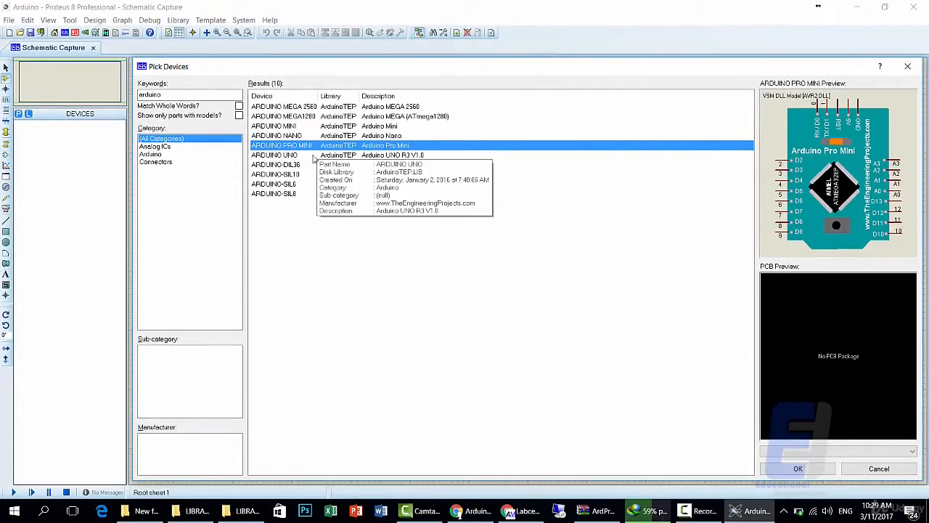
Step: Compare the Arduino UNO with the Pro Mini and Nano previews, and add ARDUINO UNO to the project's devices
left_click(307, 156)
left_click(305, 149)
left_click(305, 157)
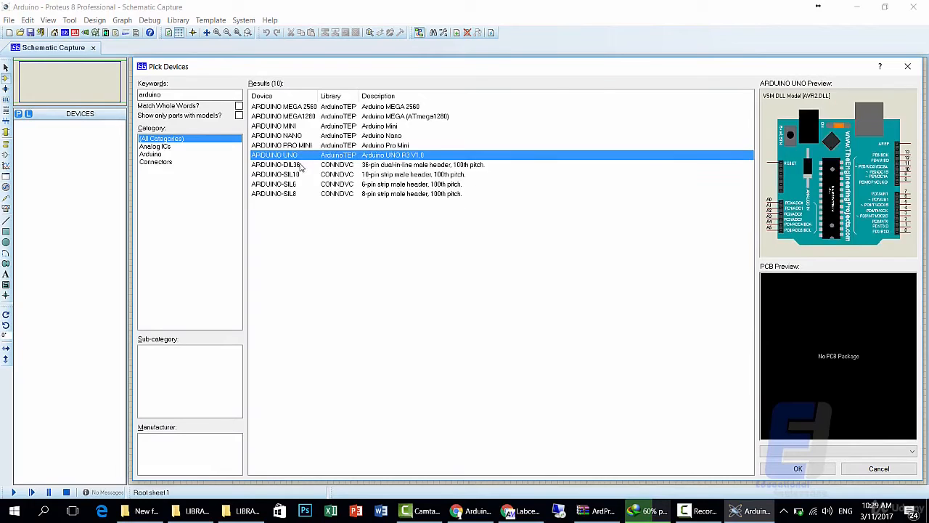
left_click(306, 149)
left_click(305, 137)
left_click(304, 155)
double_click(295, 156)
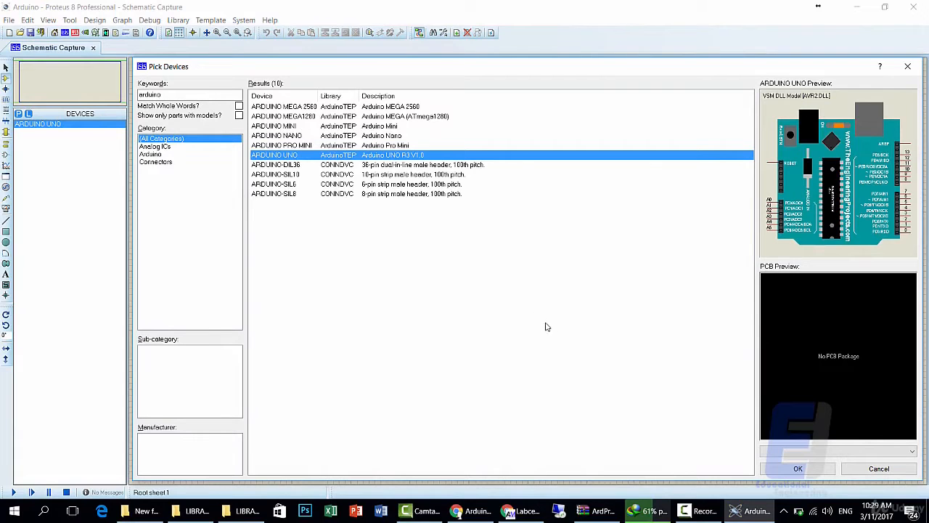
Step: Search the device library for "res" and add the generic resistor RES to the project's devices
left_click(192, 93)
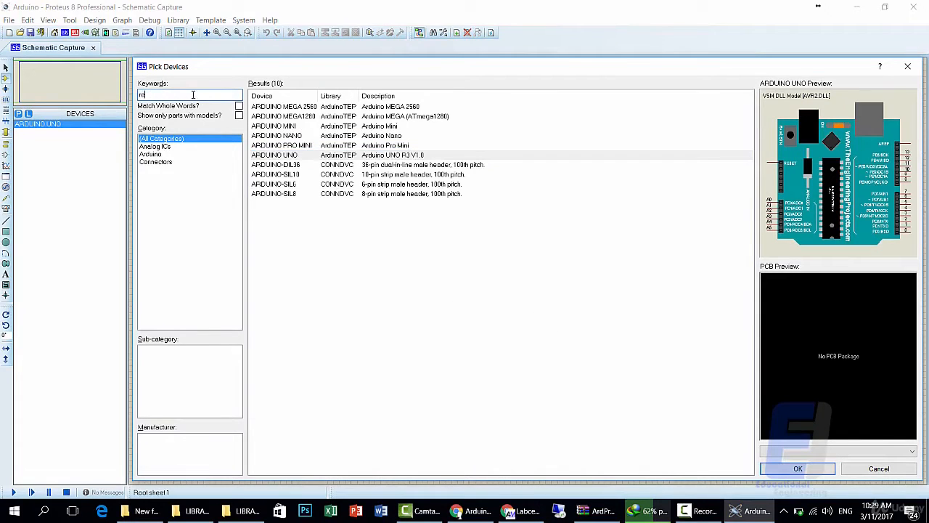
type("res")
double_click(267, 107)
Step: Search the device library for "led", add the animated LED-BIBY to the project's devices, and finish picking devices
left_click(213, 96)
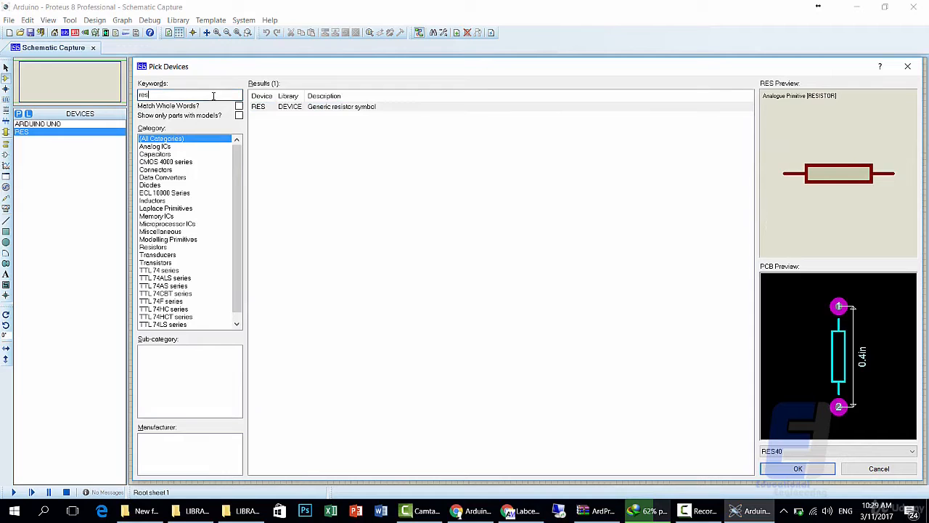
type("led")
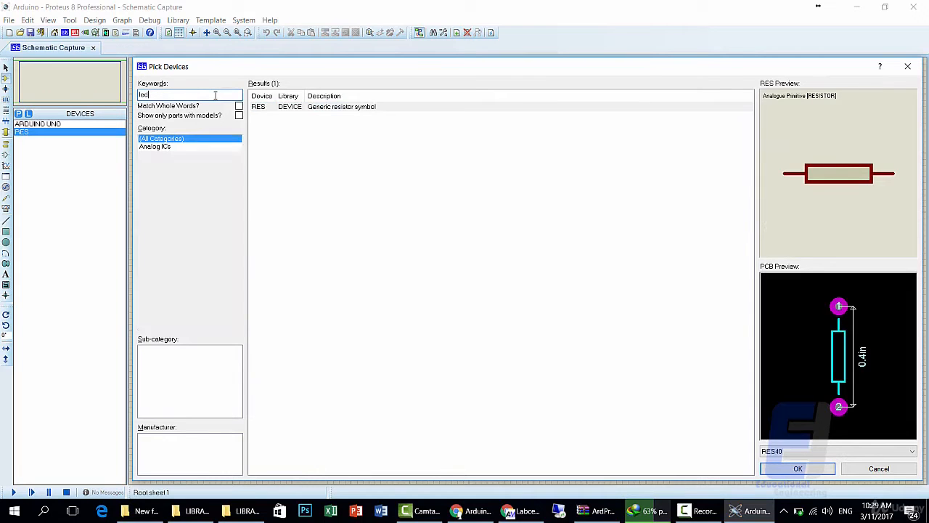
scroll(341, 406, "down", 5)
scroll(356, 421, "down", 3)
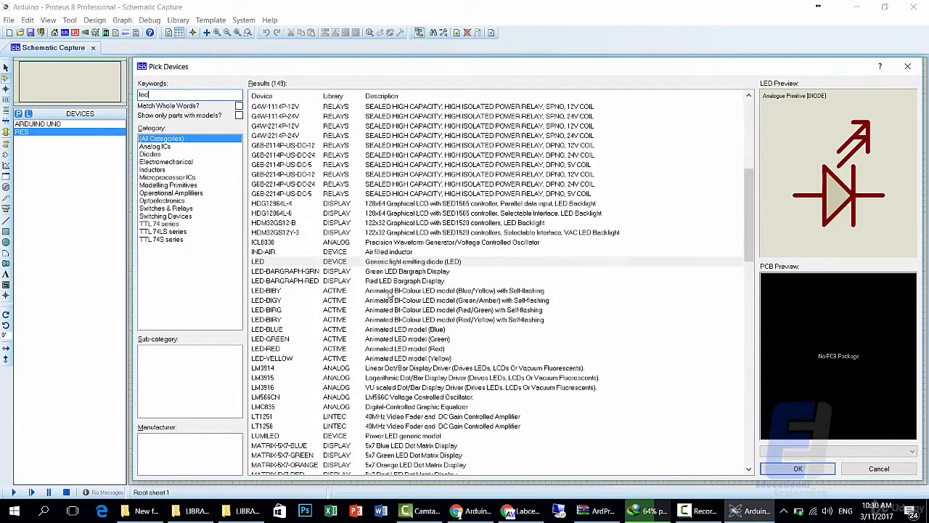
double_click(267, 291)
left_click(779, 472)
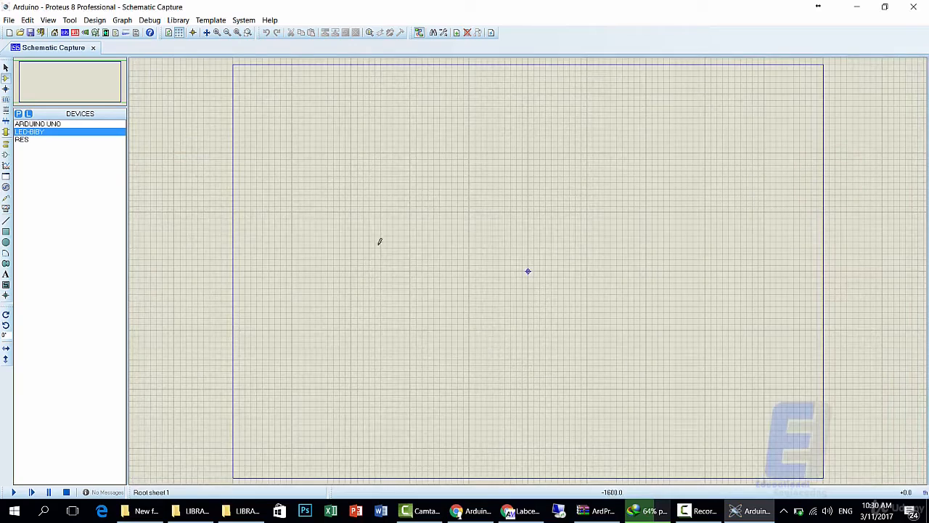
Step: Place an ARDUINO UNO board near the centre of the schematic sheet
left_click(94, 125)
left_click(392, 188)
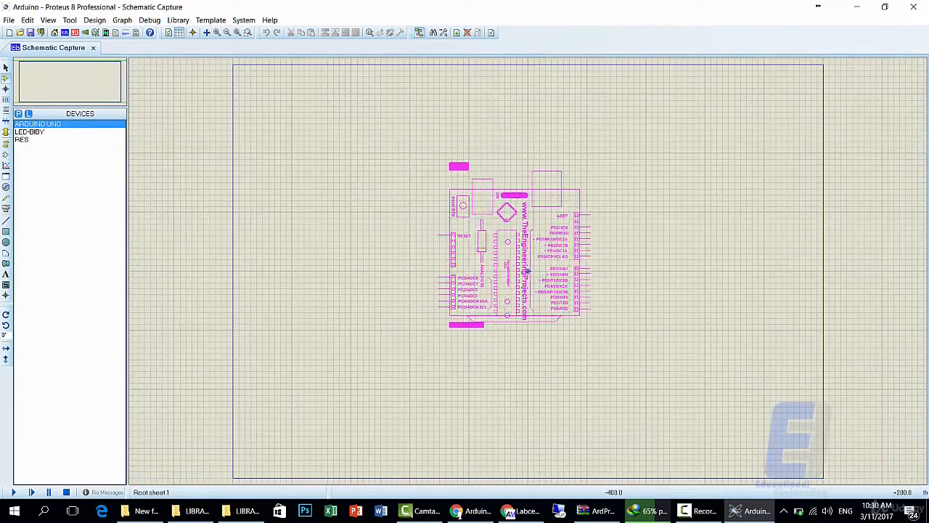
left_click(531, 266)
scroll(530, 278, "up", 2)
scroll(531, 278, "up", 1)
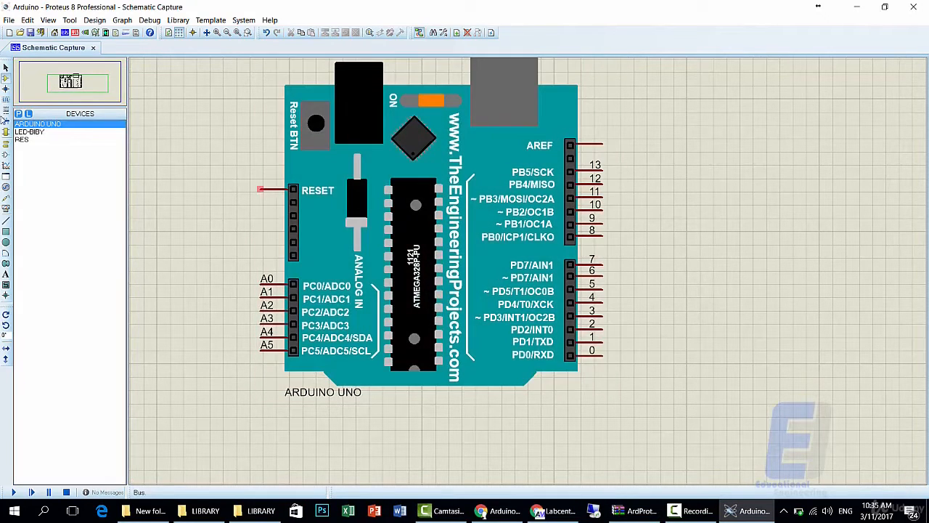
Step: Select the RES device for placement and shift the Arduino UNO board slightly down and to the left on the sheet
left_click(28, 140)
left_click(669, 149)
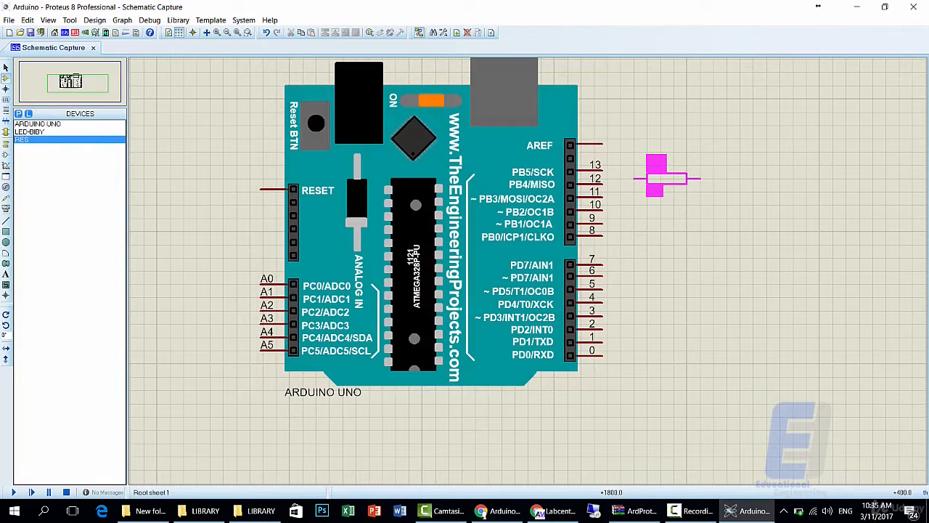
right_click(680, 178)
left_click(531, 184)
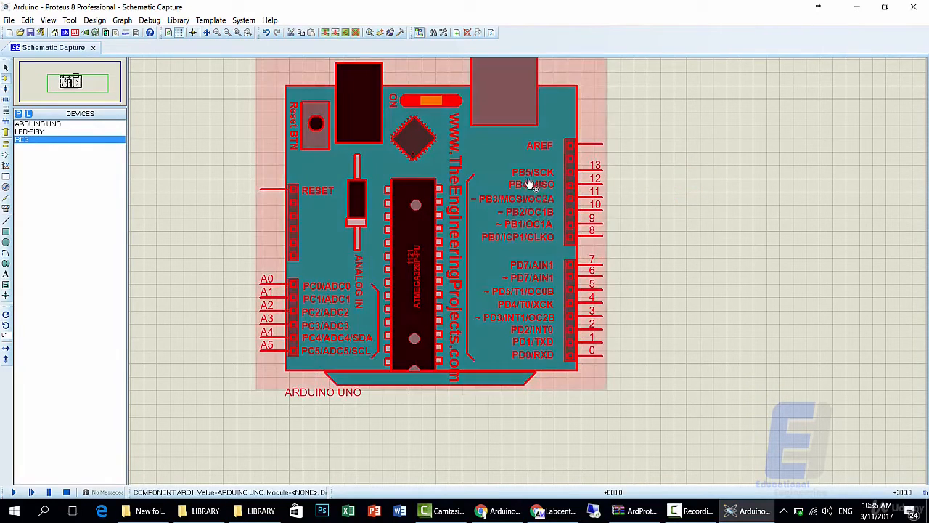
mouse_move(531, 184)
left_mouse_down()
mouse_move(532, 195)
mouse_move(520, 198)
left_mouse_up()
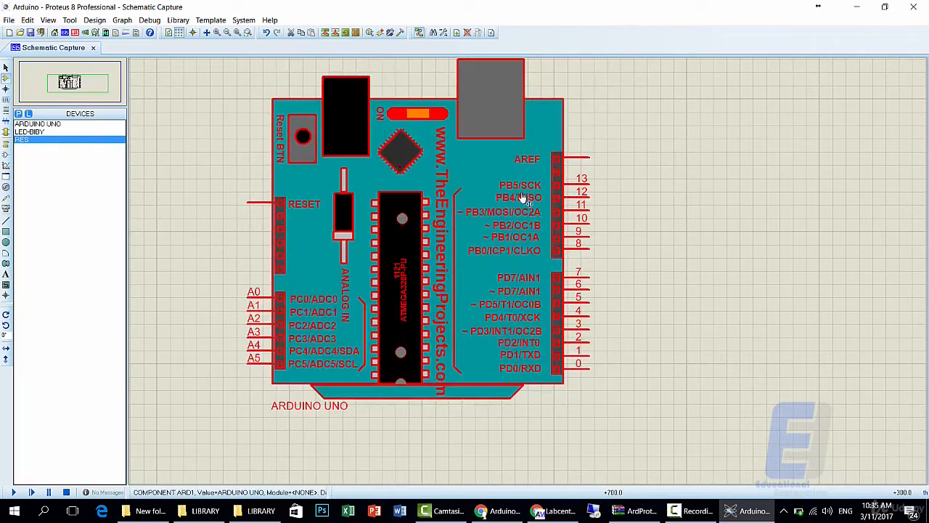
Step: Switch the sheet to a finer snap grid and place a RES resistor beside the Arduino, level with pin 13
left_click(50, 22)
left_click(97, 93)
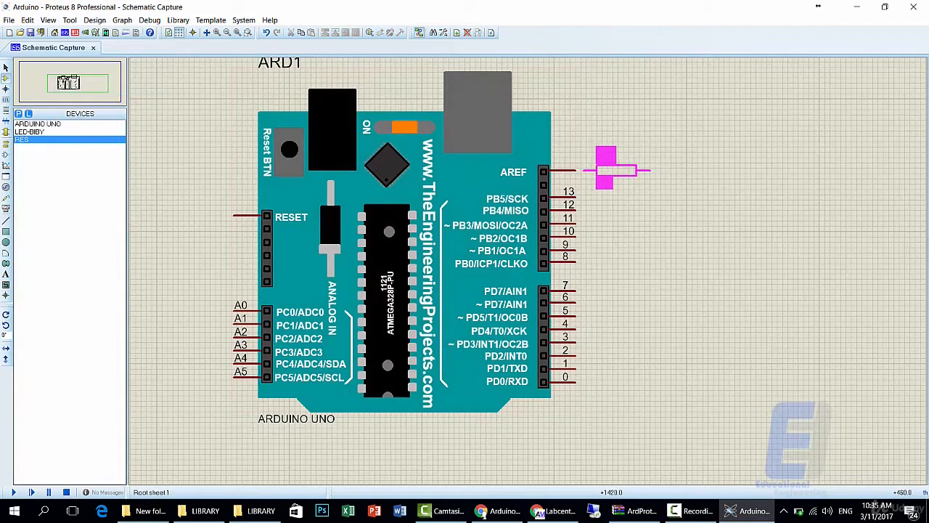
scroll(617, 171, "up", 2)
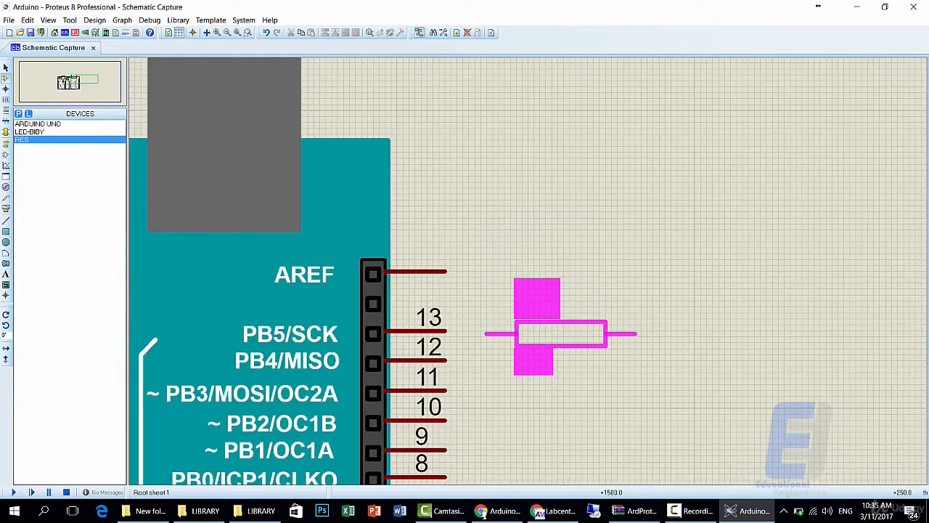
left_click(492, 331)
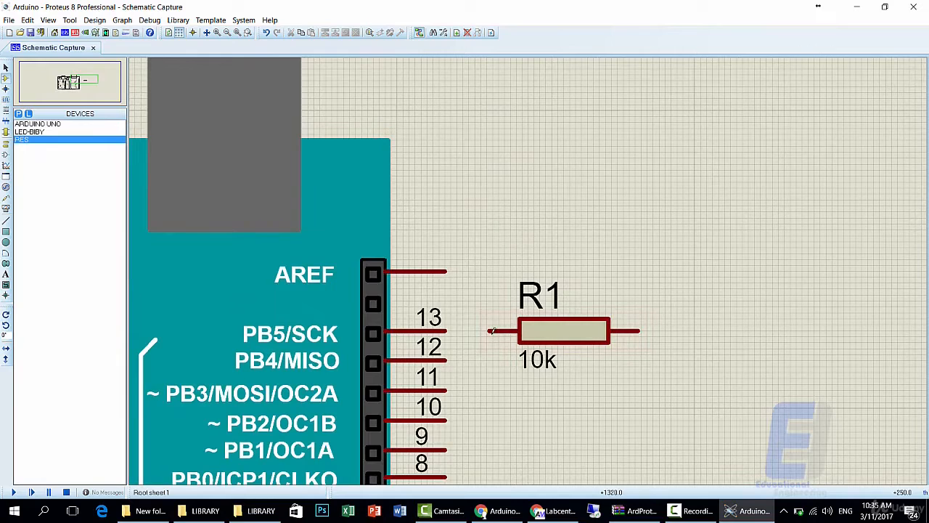
Step: Wire the near end of resistor R1 to pin 13 of the Arduino UNO
left_click(490, 330)
left_click(445, 331)
scroll(508, 326, "down", 1)
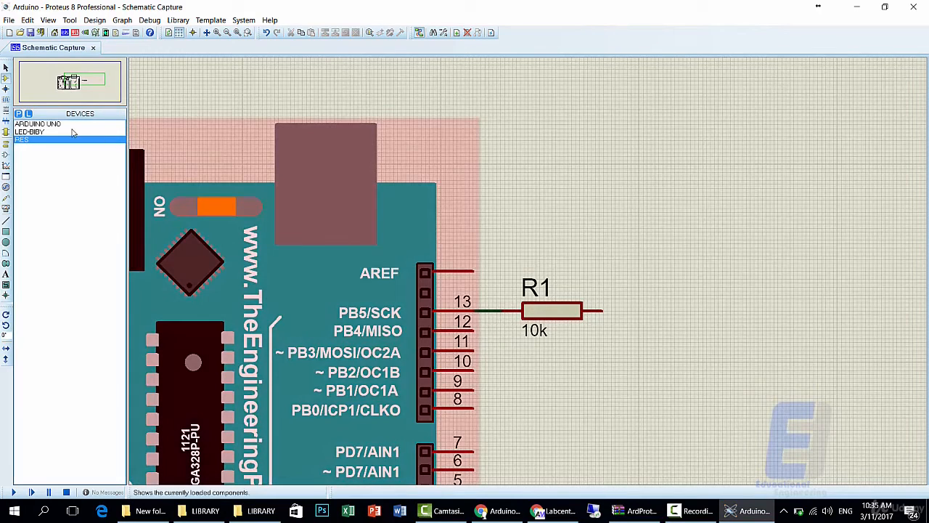
Step: Place a LED-BIBY rotated -270° beyond resistor R1 and wire its anode to the resistor's free end
left_click(73, 132)
left_click(684, 270)
key("KP_Subtract")
key("KP_Subtract")
key("KP_Subtract")
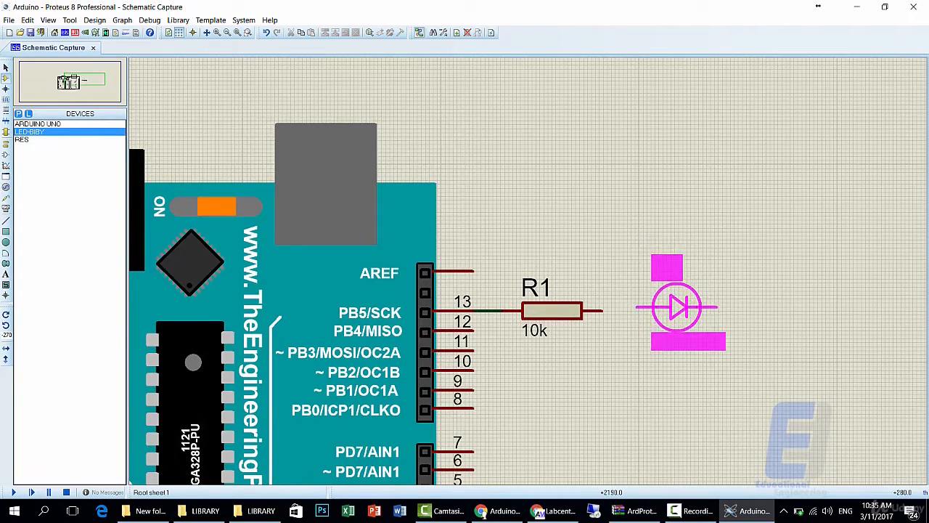
left_click(688, 308)
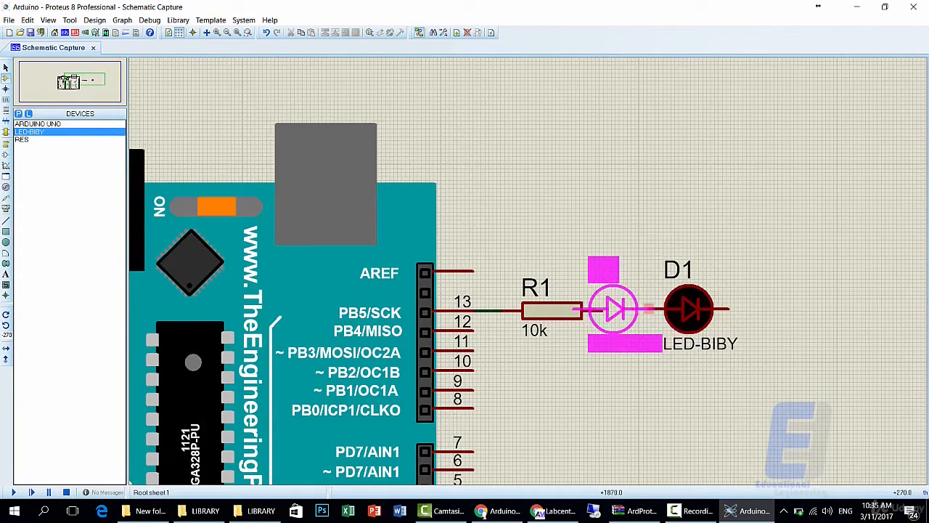
left_click(646, 307)
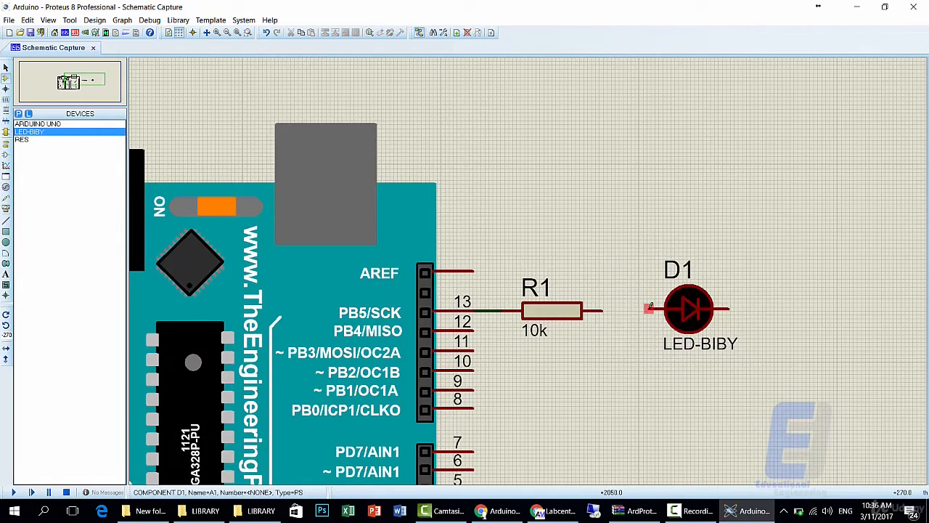
left_click(602, 311)
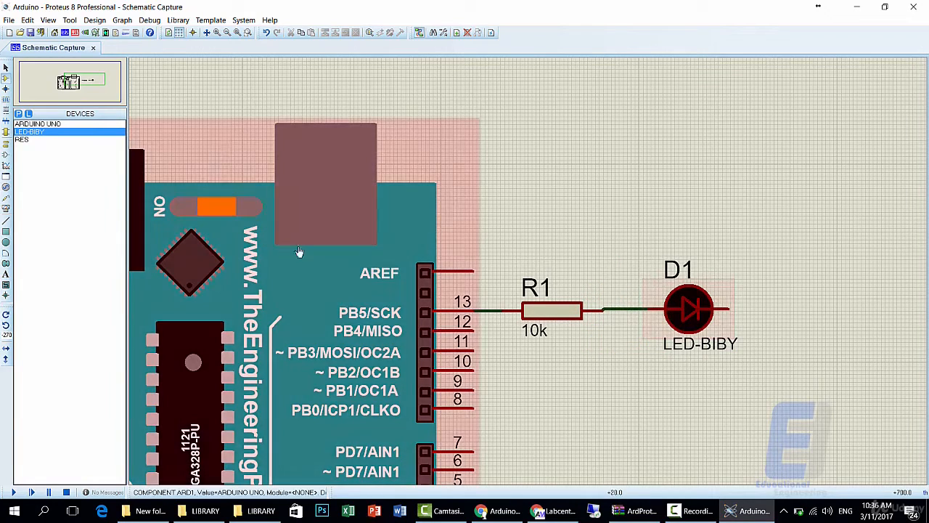
Step: Place a GROUND terminal below and to the right of LED D1 and wire it to the LED's free pin
left_click(6, 145)
left_click(29, 162)
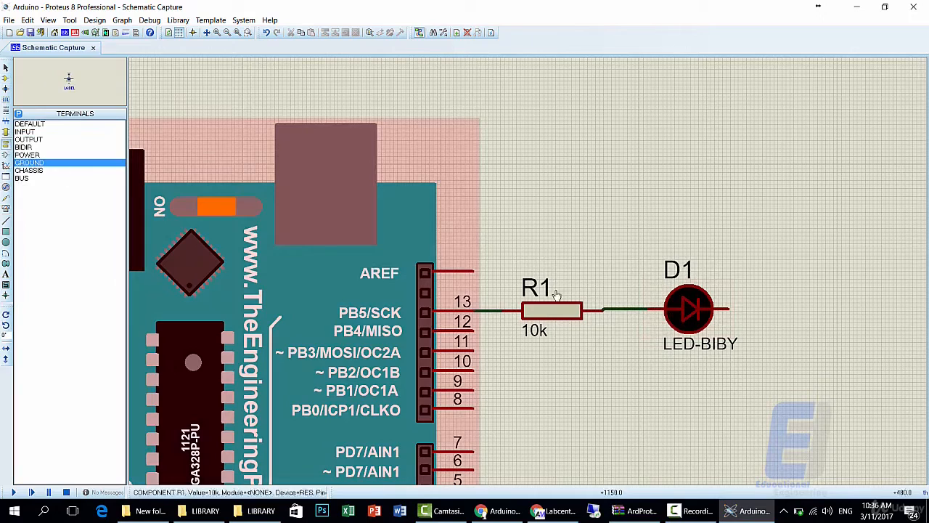
left_click(823, 357)
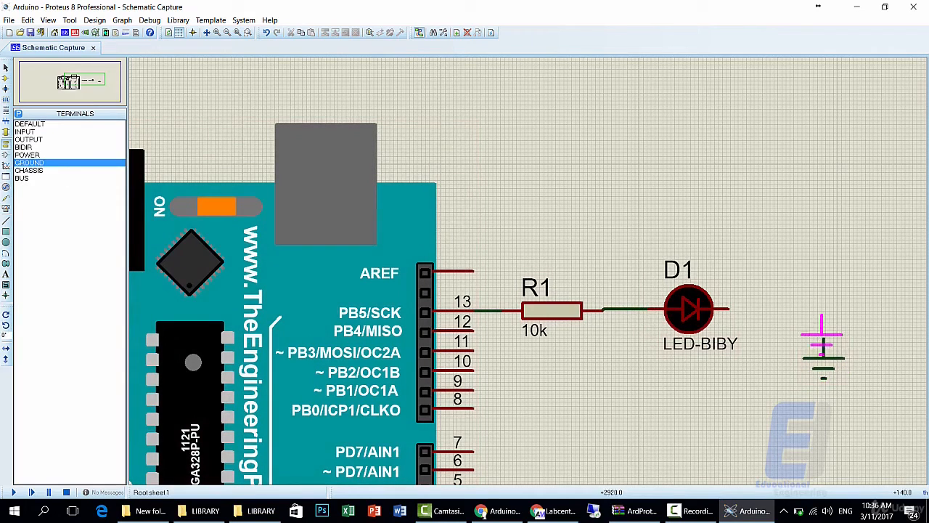
left_click(823, 338)
left_click(726, 309)
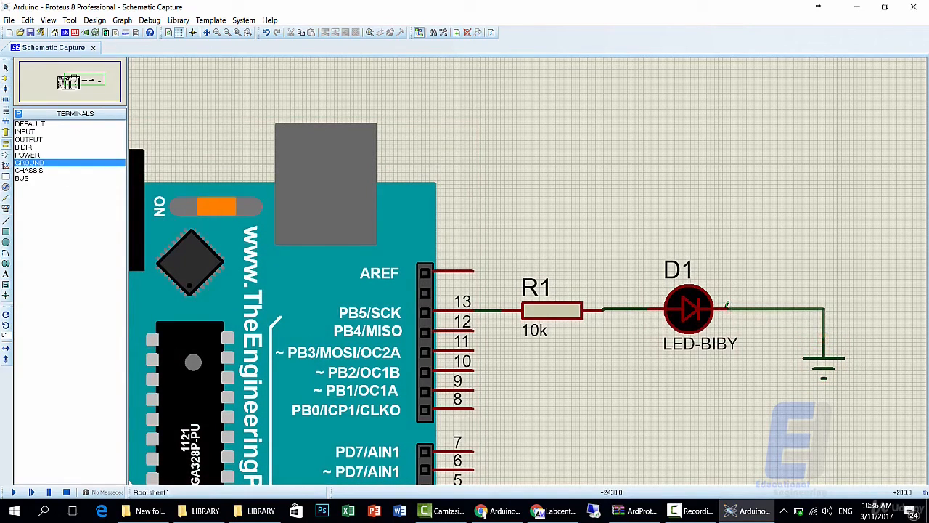
Step: Rotate the ground terminal connected to LED D1 by 180 degrees
scroll(730, 314, "down", 2)
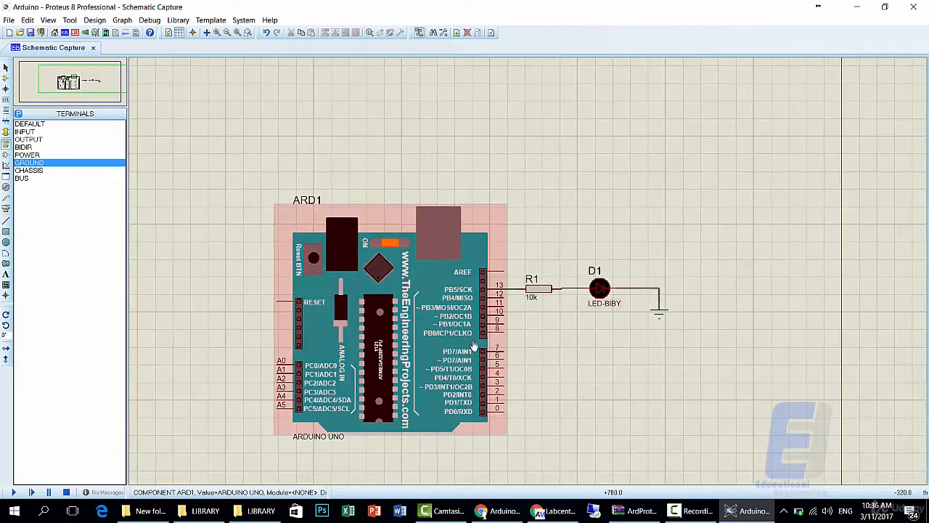
scroll(534, 276, "up", 1)
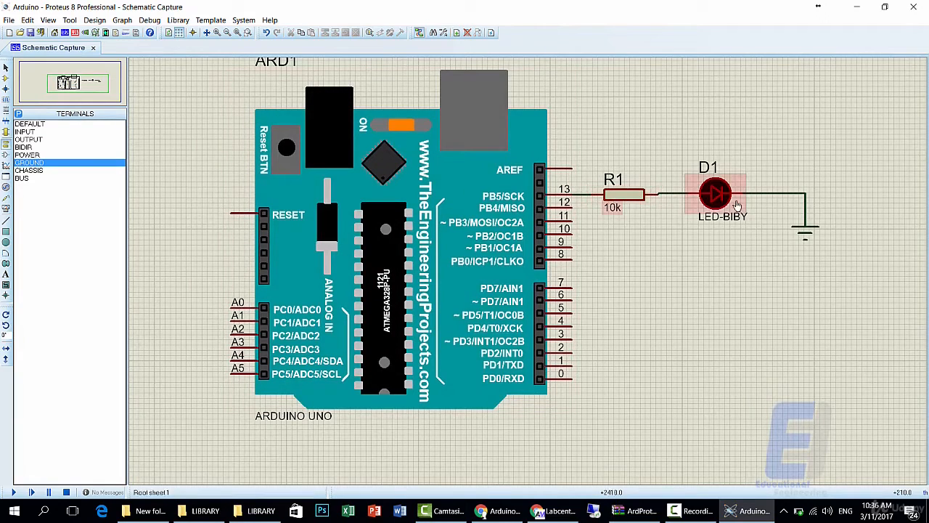
left_click(810, 237)
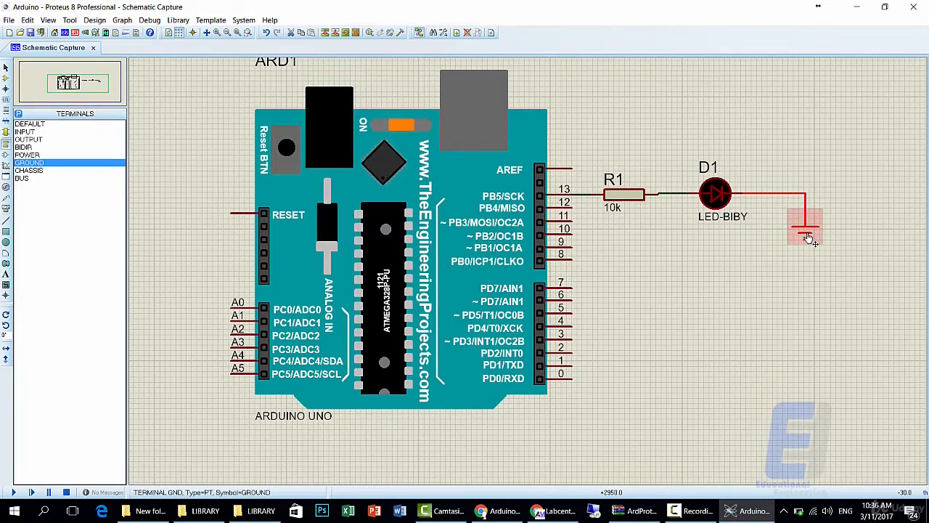
key("KP_Subtract")
key("KP_Subtract")
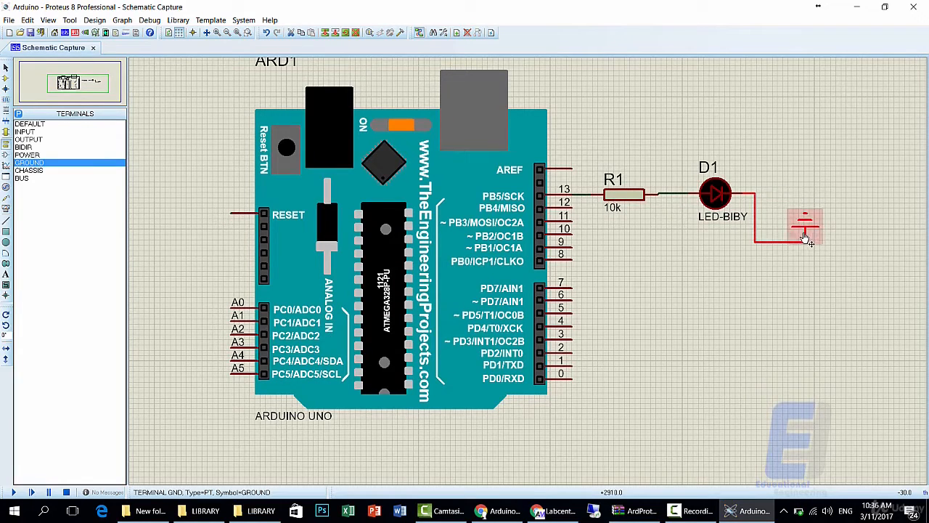
Step: Rotate the ground terminal clockwise and move it into line with LED D1's free pin
key("KP_Subtract")
left_click_drag(809, 231, 826, 199)
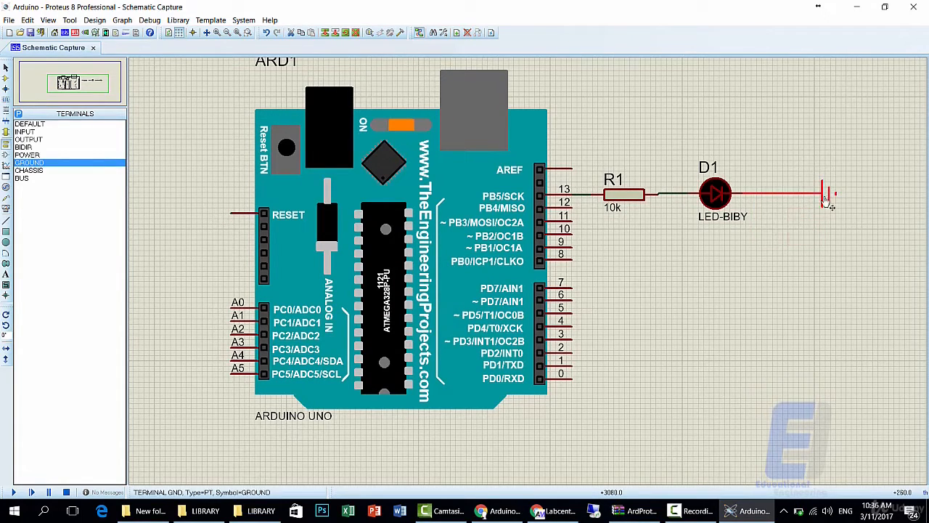
left_click(784, 219)
Step: Hide the part reference and part value labels of LED D1
double_click(715, 195)
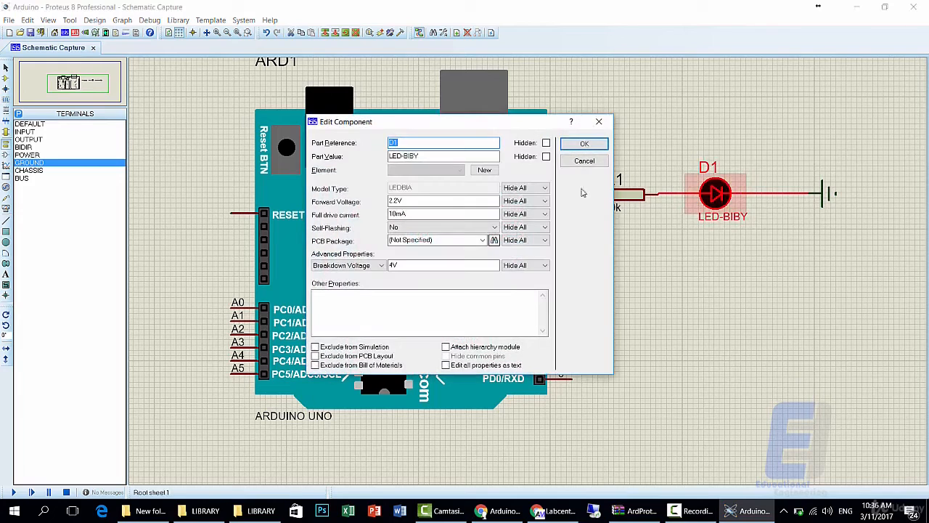
left_click(584, 144)
Step: Set resistor R1's resistance to 220 and hide its part reference and resistance labels
double_click(614, 193)
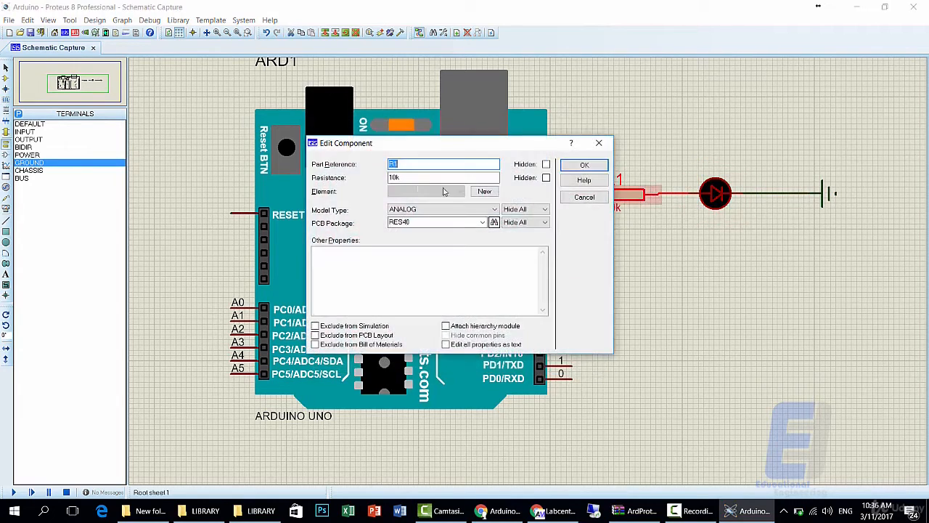
left_click(392, 177)
double_click(392, 177)
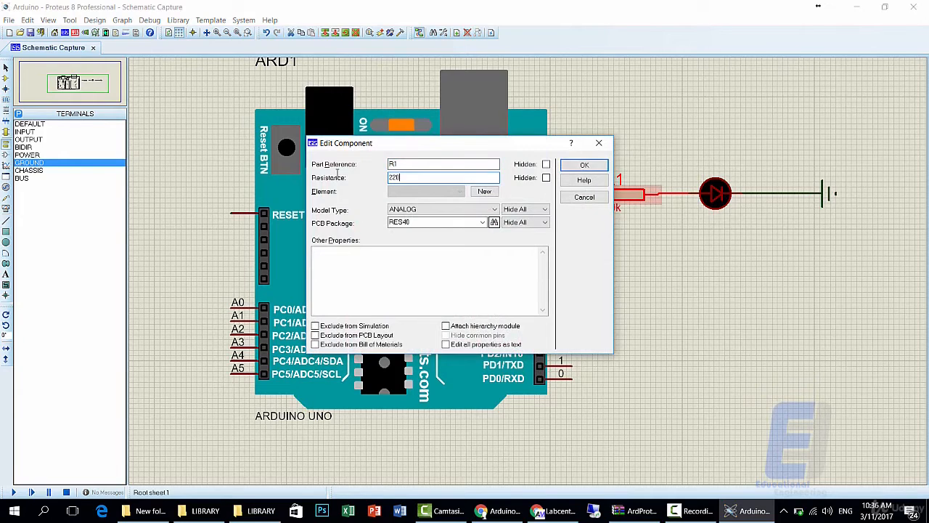
key("Return")
double_click(629, 196)
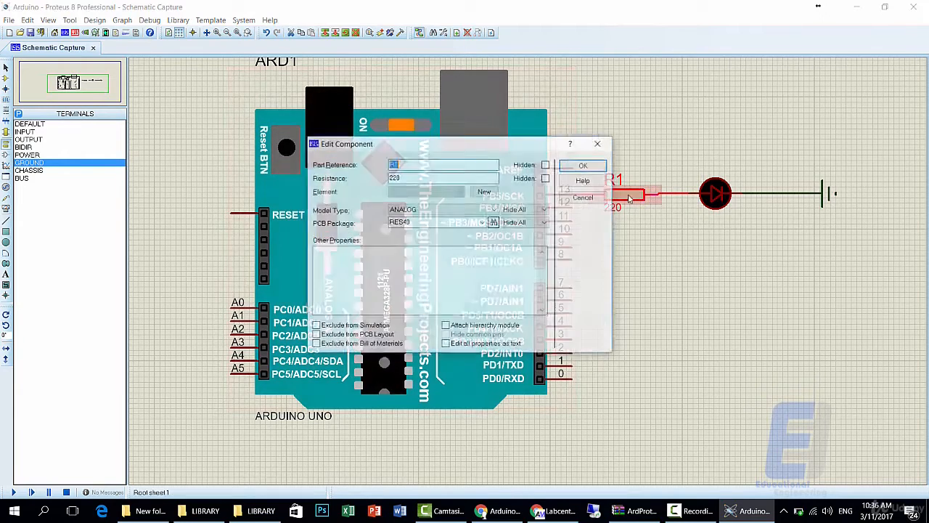
left_click(545, 164)
left_click(584, 165)
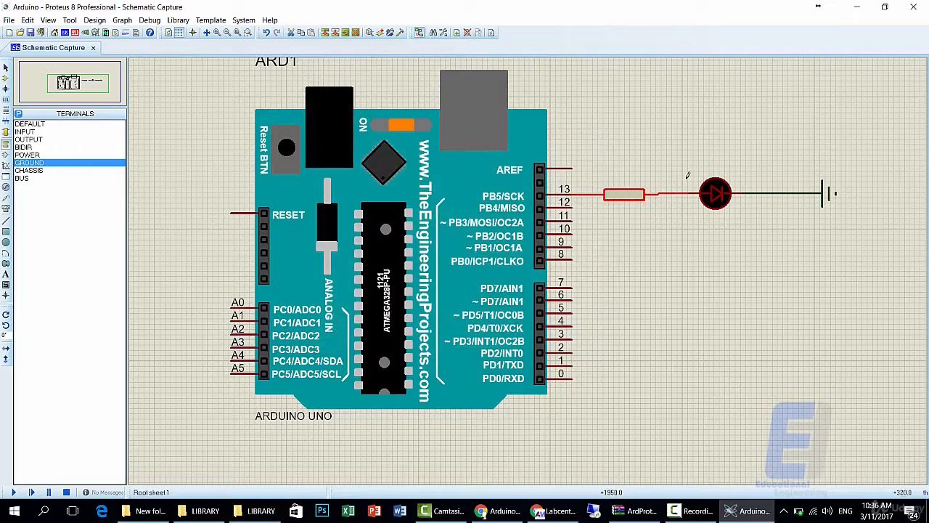
Step: Block-copy the resistor and LED pair three times, stacking the copies directly beneath the original beside pins 12, 11 and 10
left_click_drag(582, 162, 771, 223)
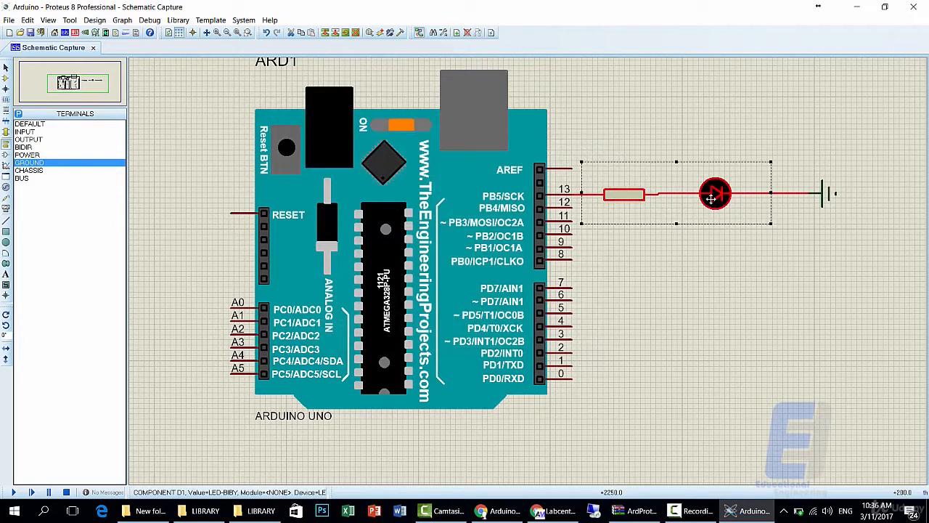
right_click(711, 196)
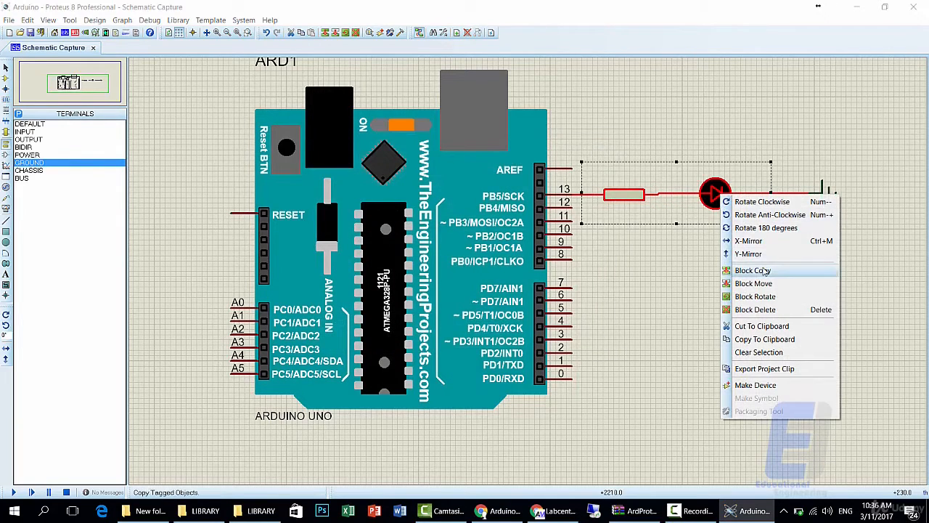
left_click(740, 266)
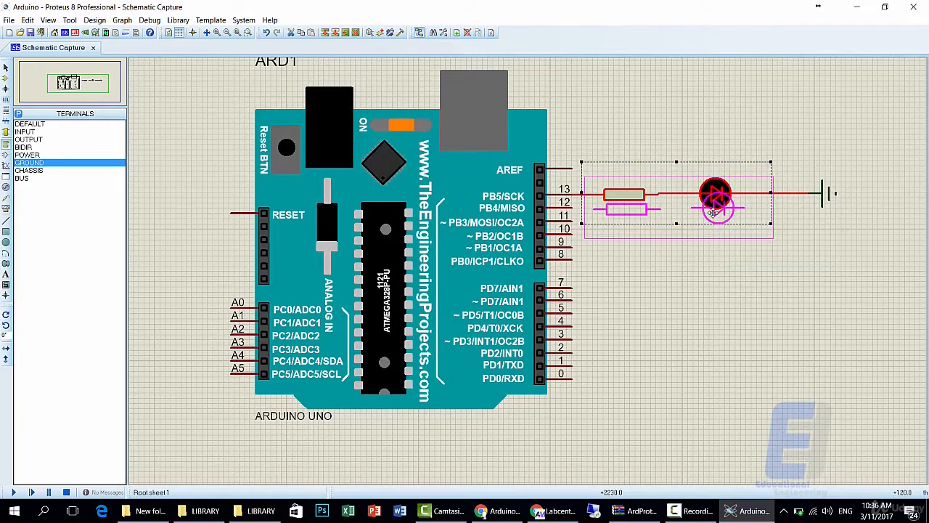
left_click(711, 213)
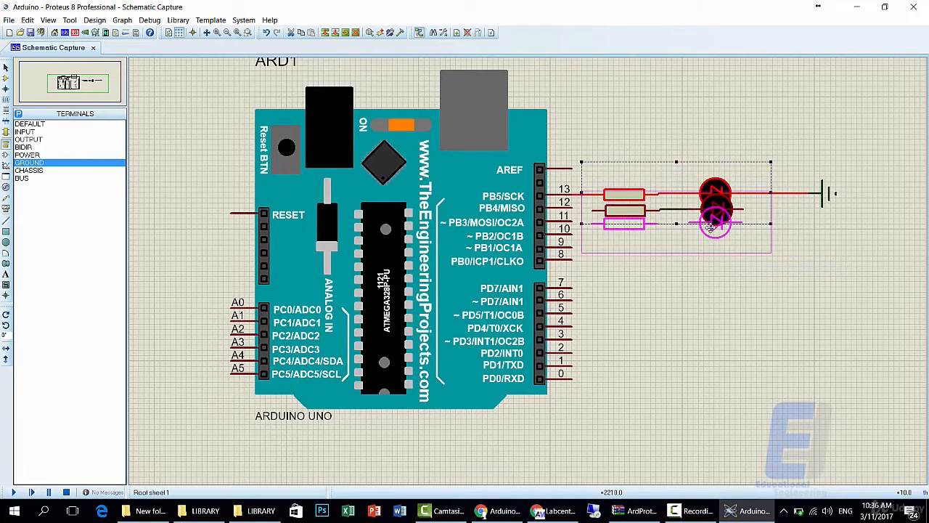
left_click(711, 226)
left_click(711, 240)
right_click(711, 239)
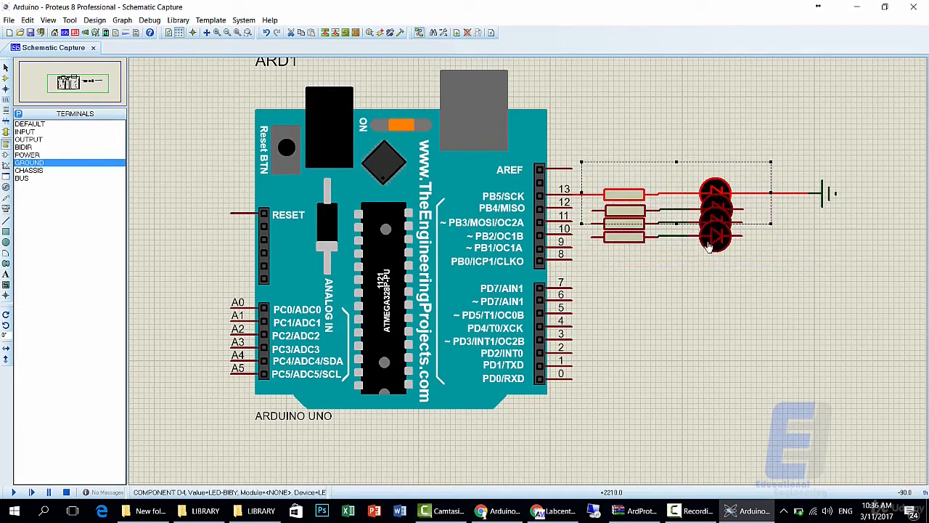
Step: Wire Arduino pins 12, 11 and 10 to the near ends of the three copied resistors
scroll(667, 234, "up", 2)
scroll(383, 301, "down", 2)
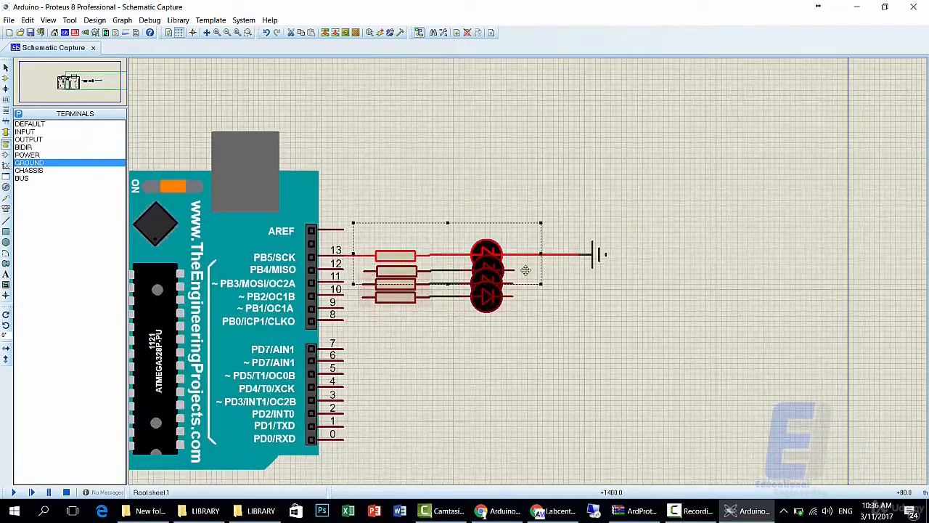
scroll(434, 274, "up", 2)
left_click(502, 341)
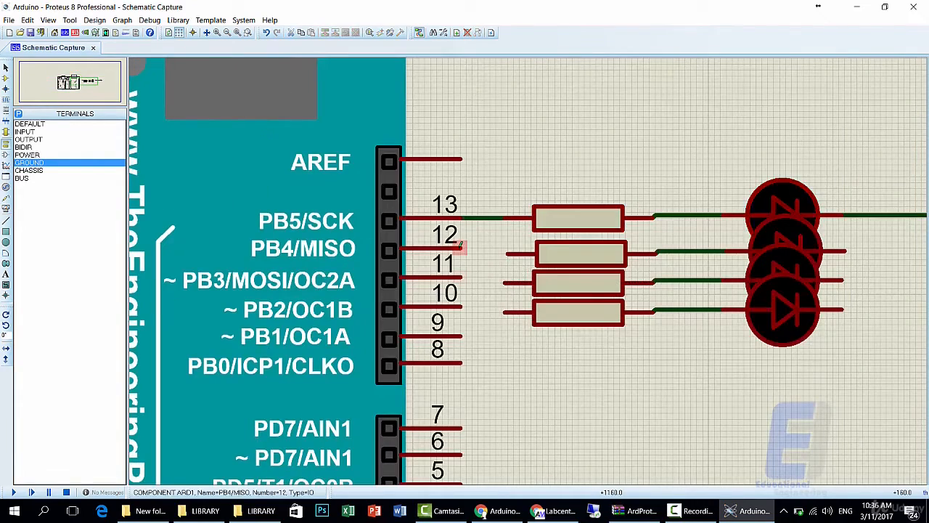
left_click(461, 248)
left_click(508, 252)
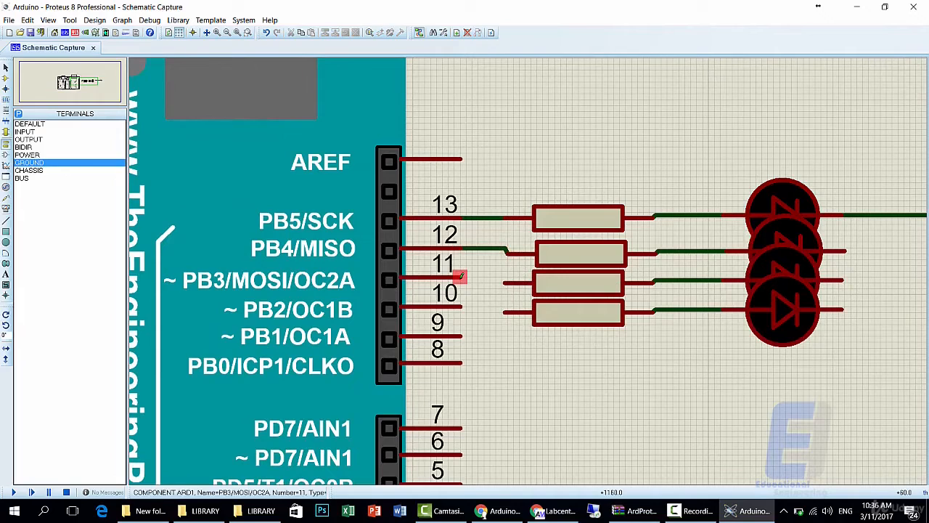
left_click(462, 278)
left_click(501, 280)
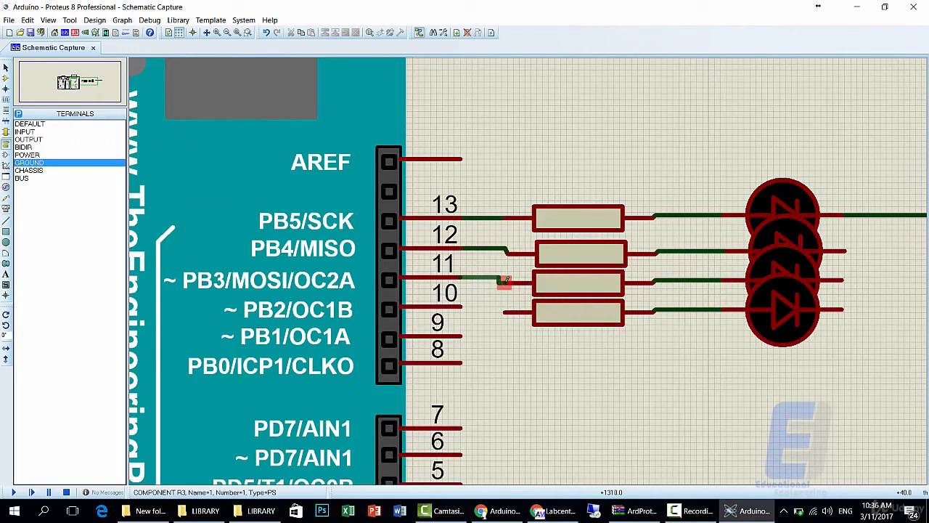
left_click(462, 307)
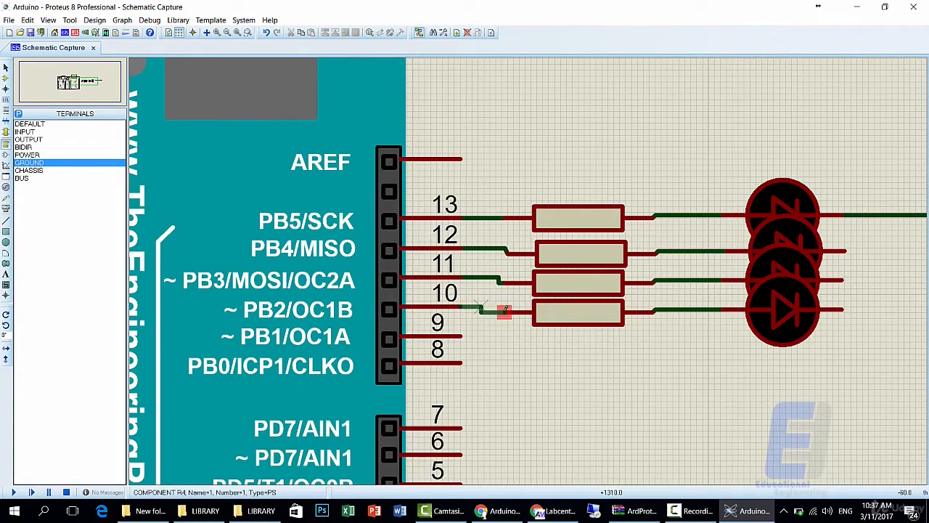
left_click(504, 312)
Step: Wire the free pin of the second LED to the ground wire of the first LED
scroll(695, 265, "down", 2)
scroll(527, 268, "up", 2)
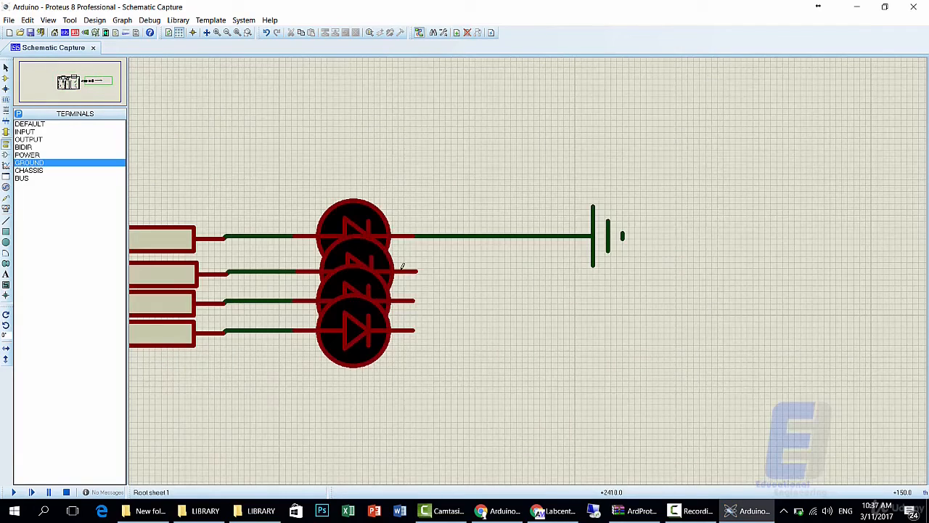
left_click(415, 270)
left_click(460, 236)
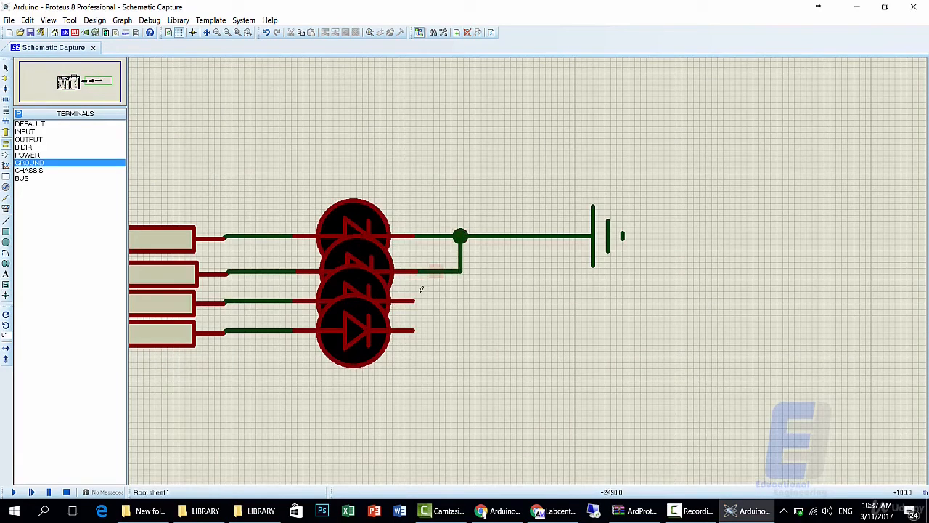
right_click(448, 283)
left_click(419, 297)
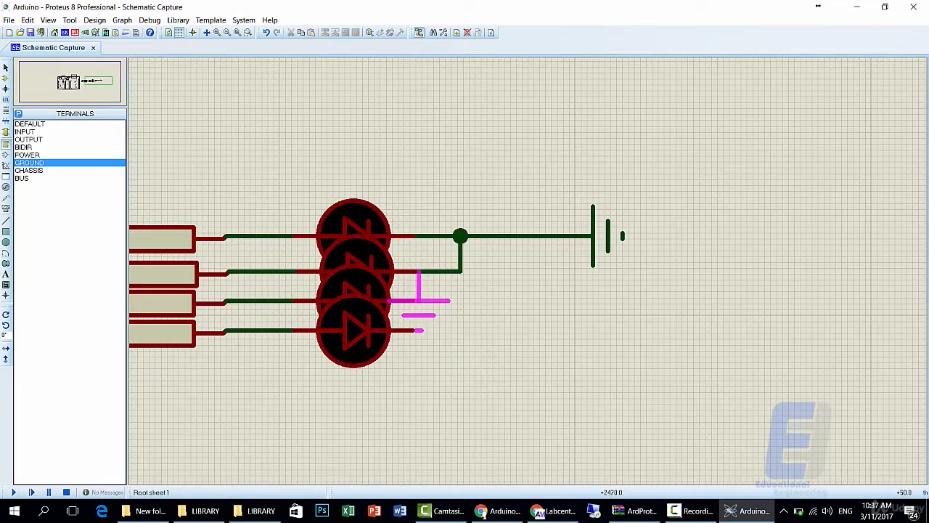
right_click(415, 299)
left_click(414, 298)
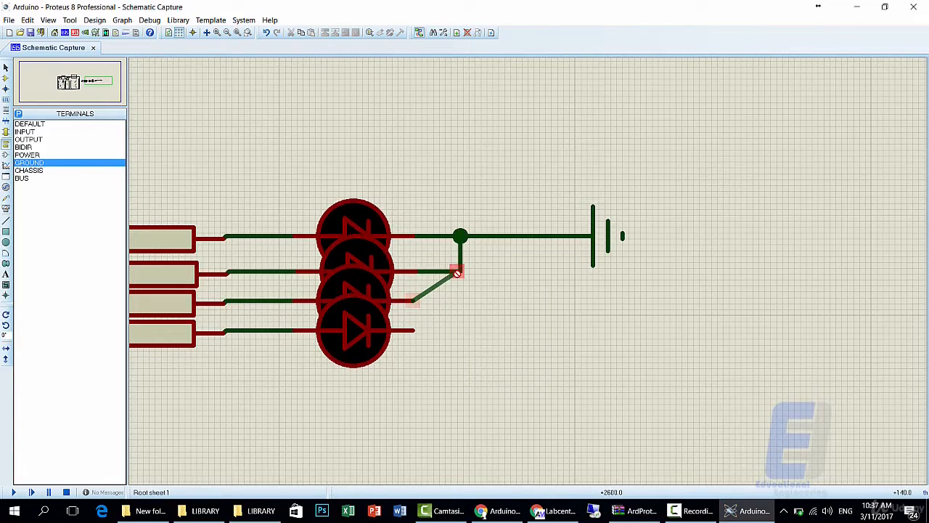
right_click(428, 310)
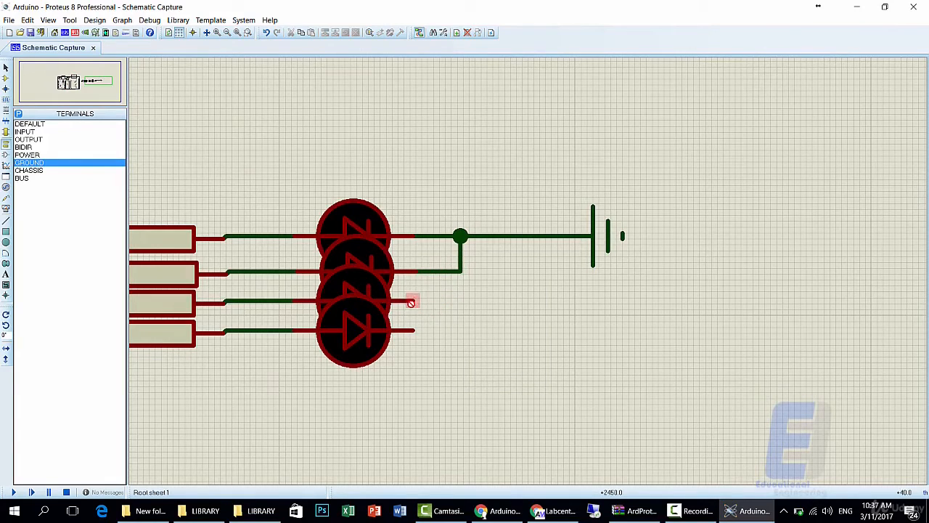
left_click(414, 299)
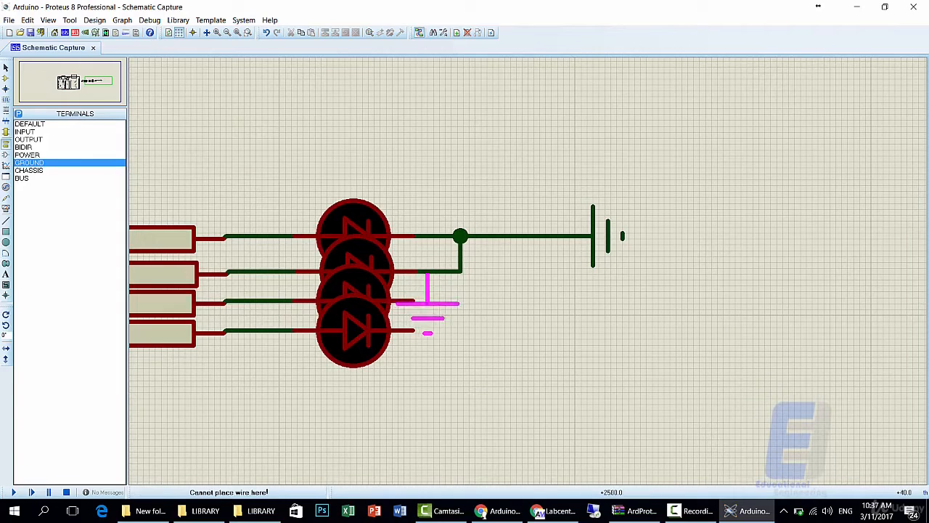
Step: Wire the fourth LED's free pin to the ground wire and the third LED's free pin to the second LED's ground branch
left_click(416, 328)
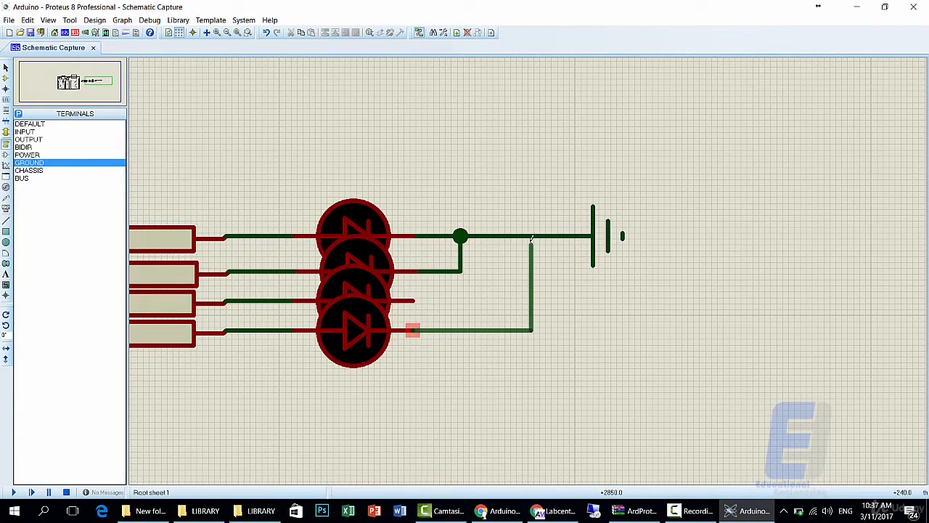
left_click(532, 235)
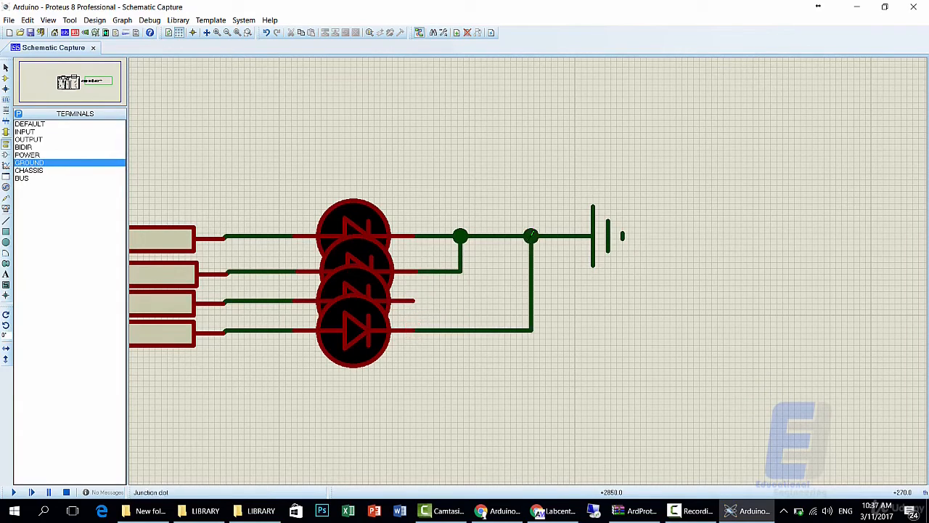
left_click(413, 299)
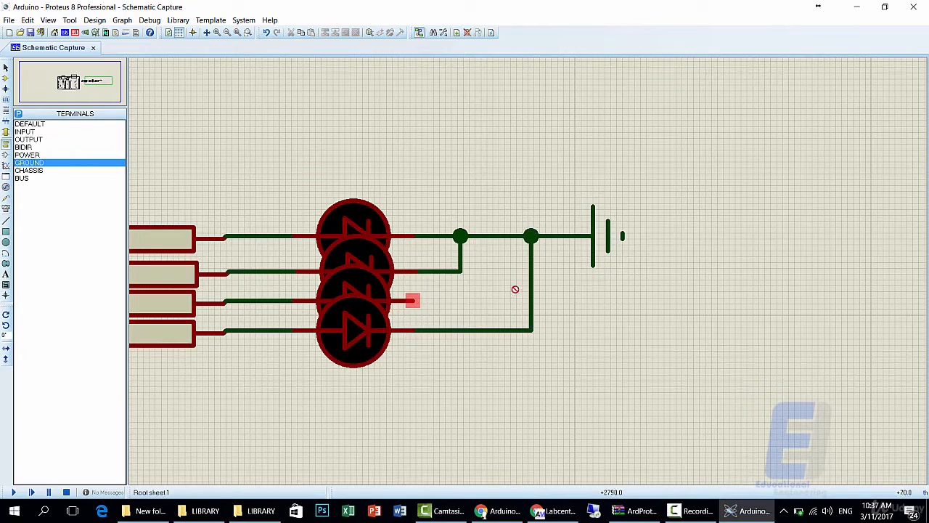
left_click(461, 251)
right_click(484, 300)
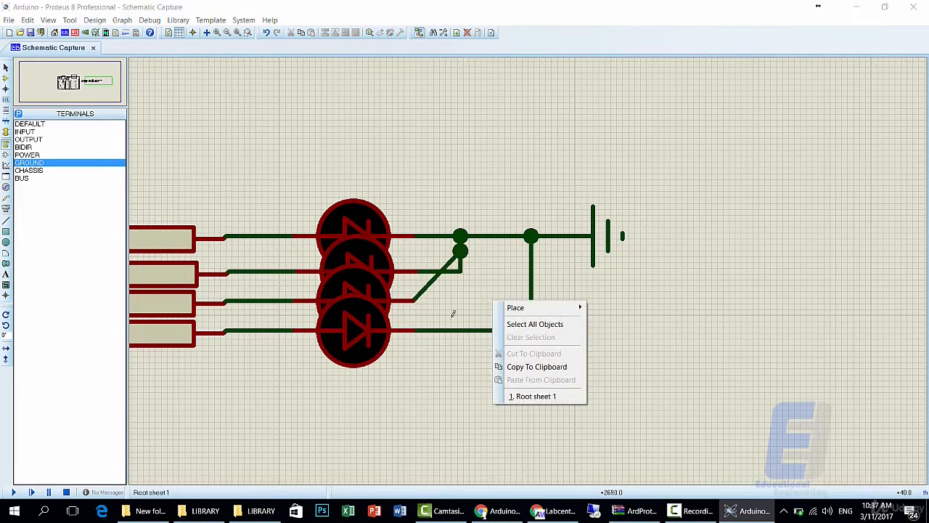
left_click(431, 350)
scroll(431, 350, "down", 4)
scroll(331, 295, "up", 3)
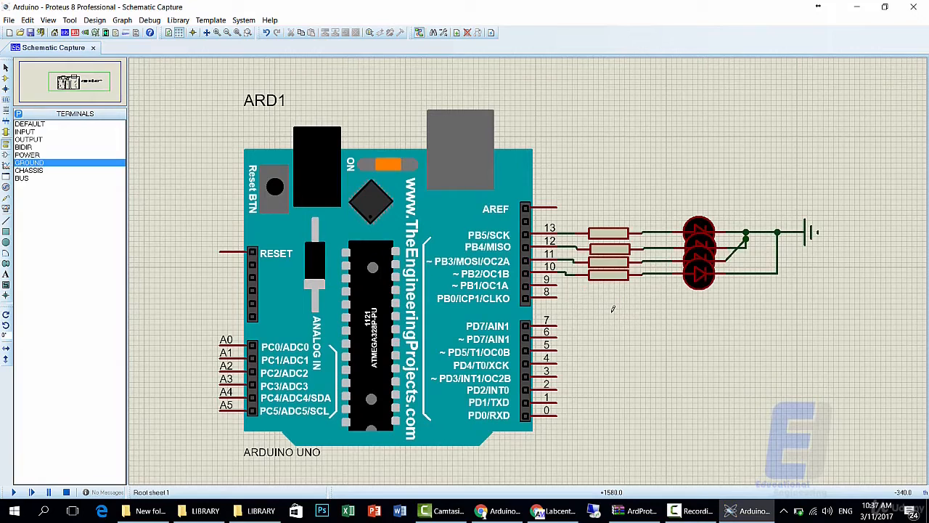
left_click(425, 322)
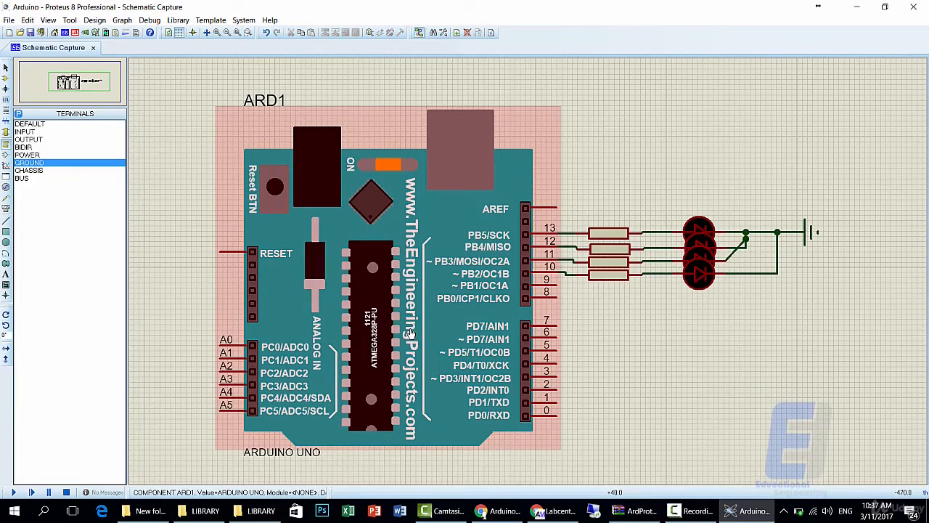
left_click(633, 366)
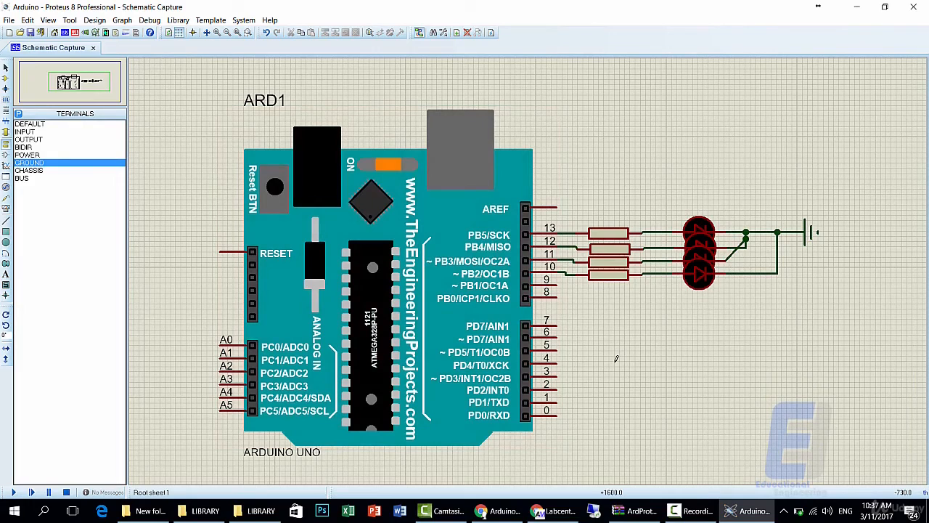